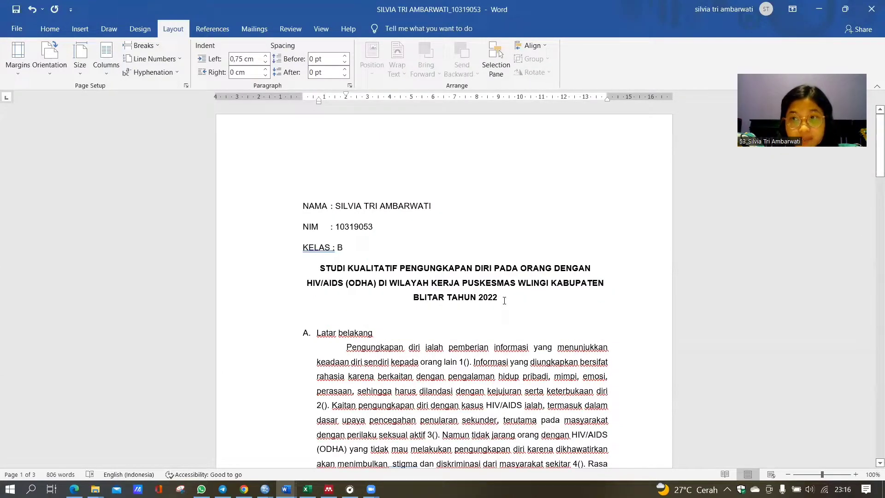
Delete the number 1 in front of the first empty parentheses in the opening Latar belakang paragraph.
scroll(504, 300, down, 2)
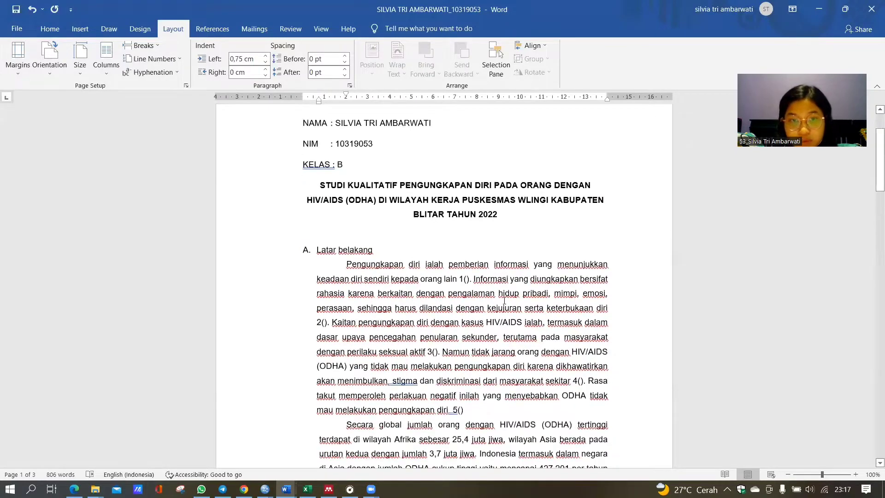
click(377, 271)
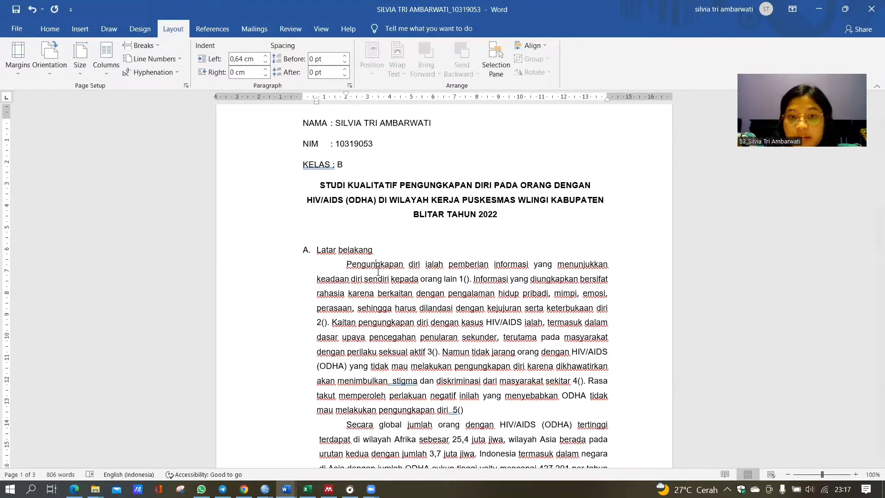
click(464, 278)
key(BackSpace)
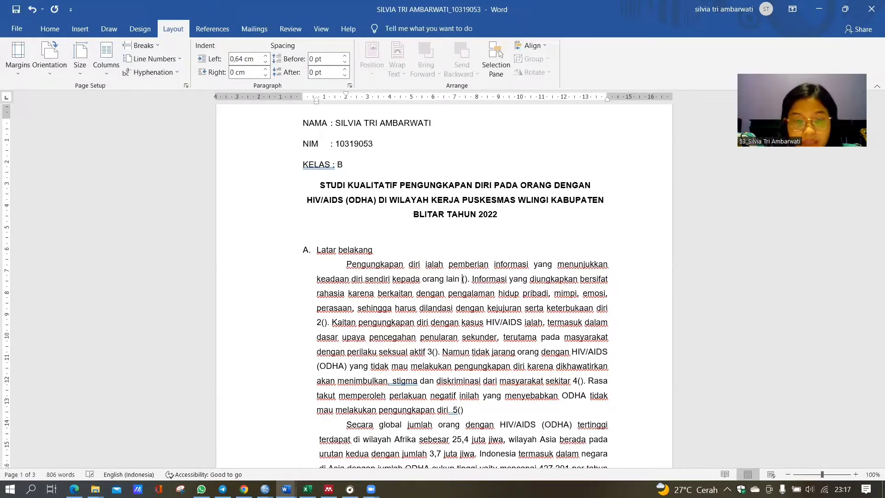
Switch to Mendeley Desktop, add the file PI 1 from the DAPUS PI folder, and return to the Word document.
click(329, 488)
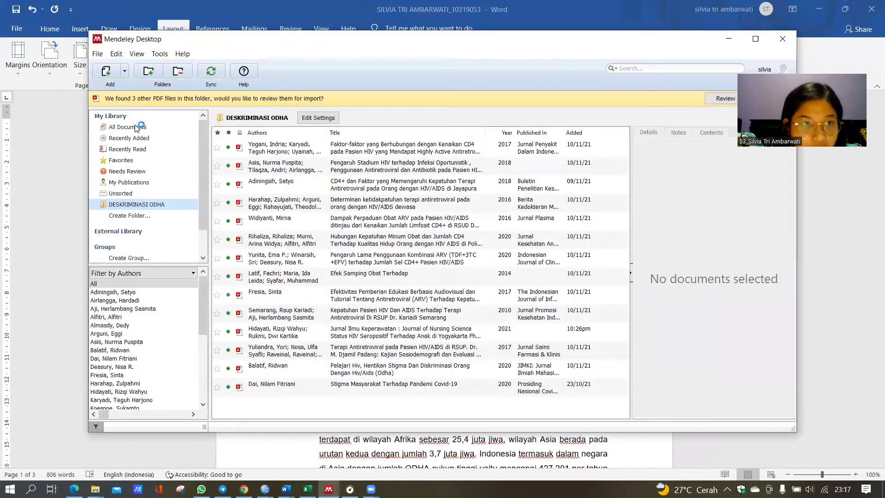
click(99, 73)
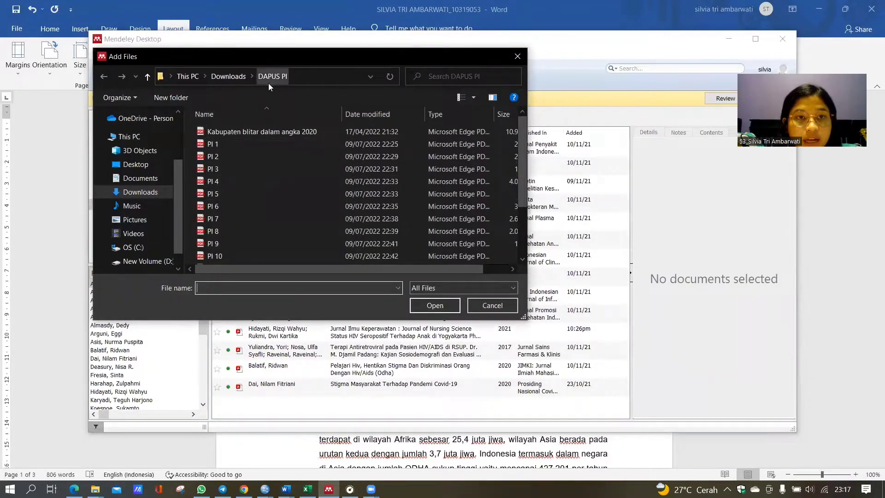
click(226, 143)
click(429, 305)
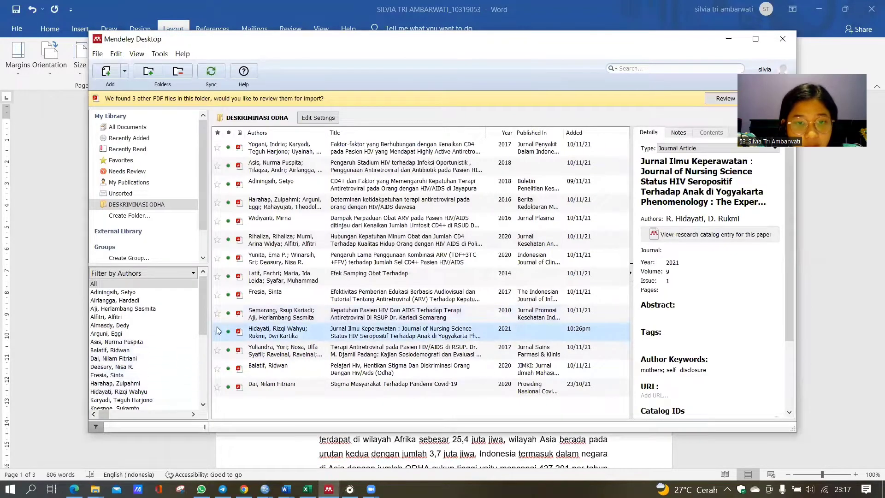
click(729, 38)
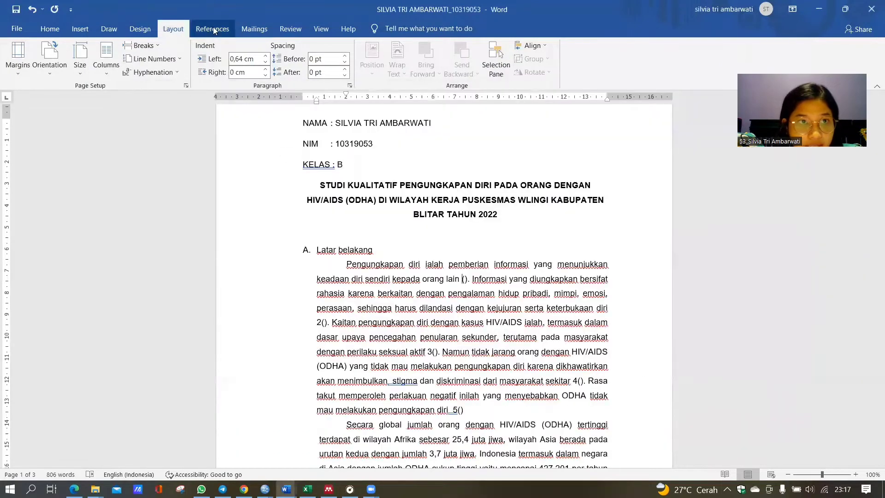
click(212, 29)
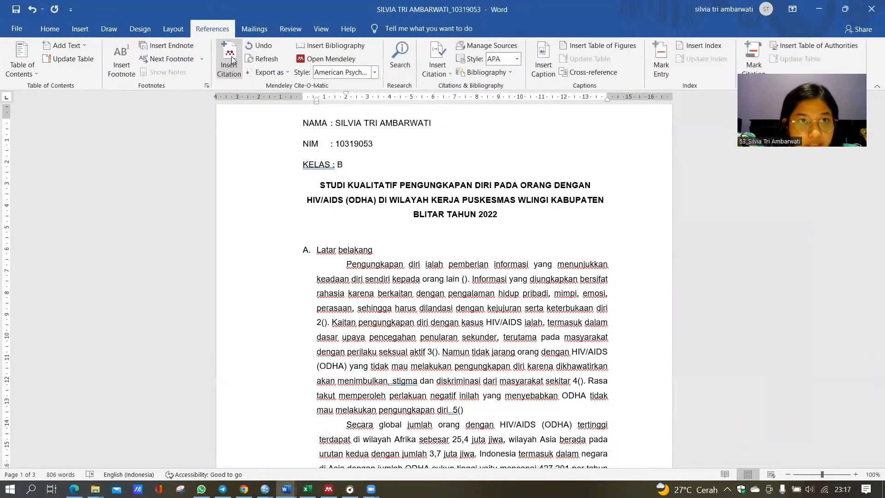
click(232, 60)
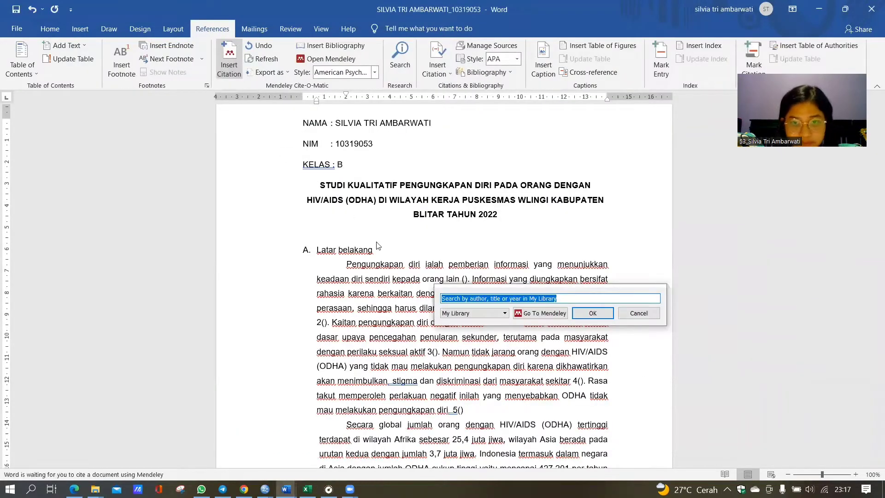
click(639, 313)
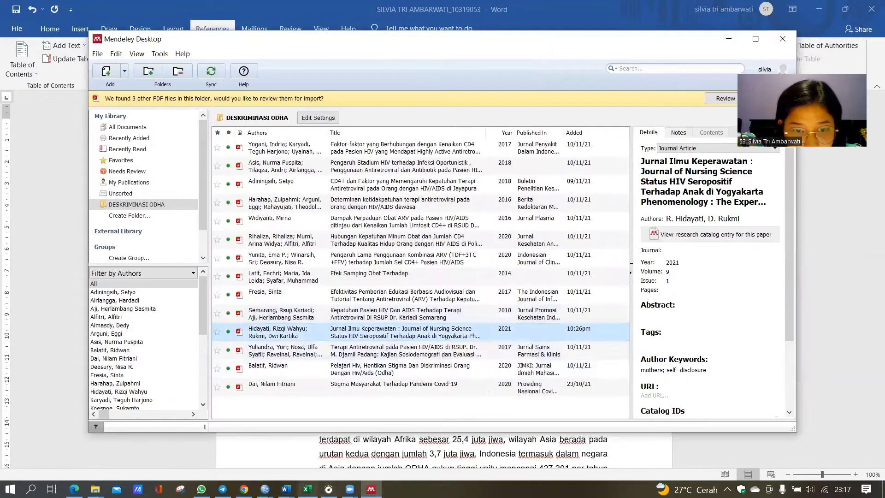
click(729, 38)
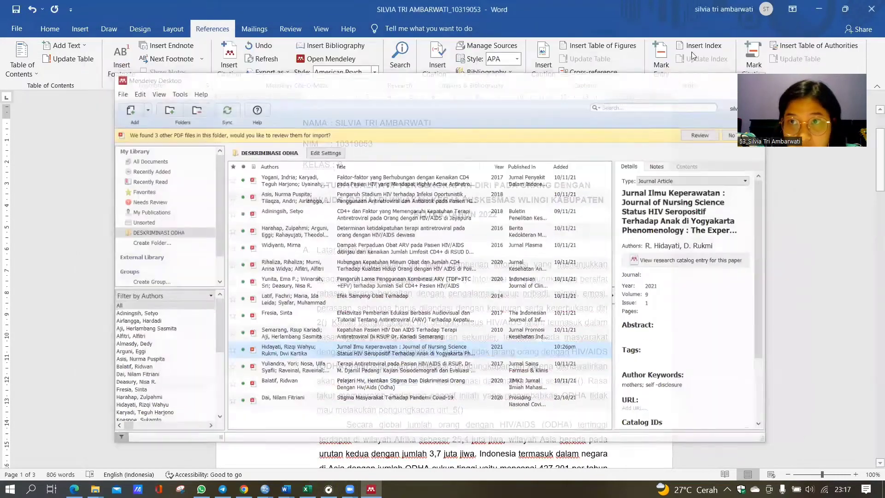
Search Mendeley for "jurnal ilmu keper" and insert the 2021 Jurnal Ilmu Keperawatan article as the citation after "orang lain".
click(235, 61)
text(jurnal il,)
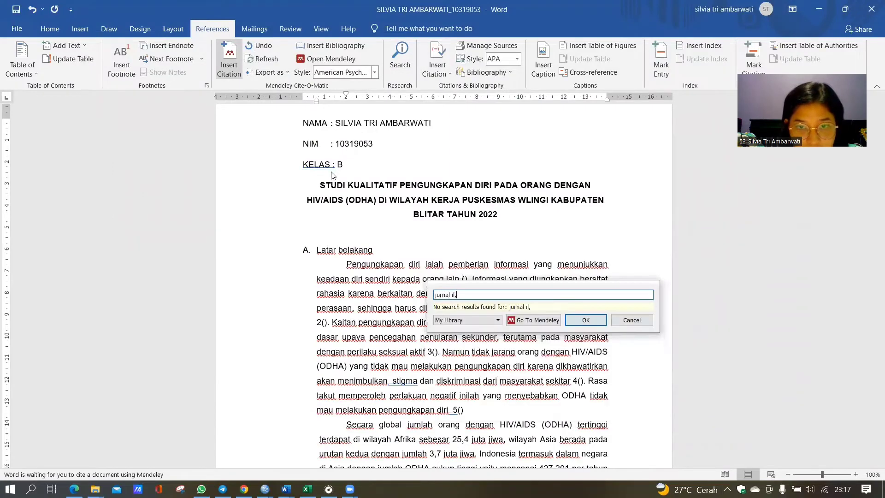
key(BackSpace)
text(mu keper)
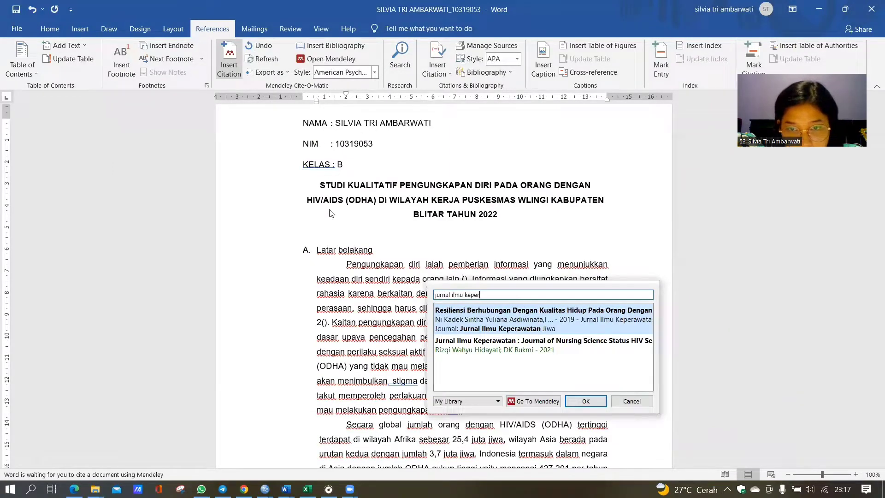
click(481, 341)
click(582, 311)
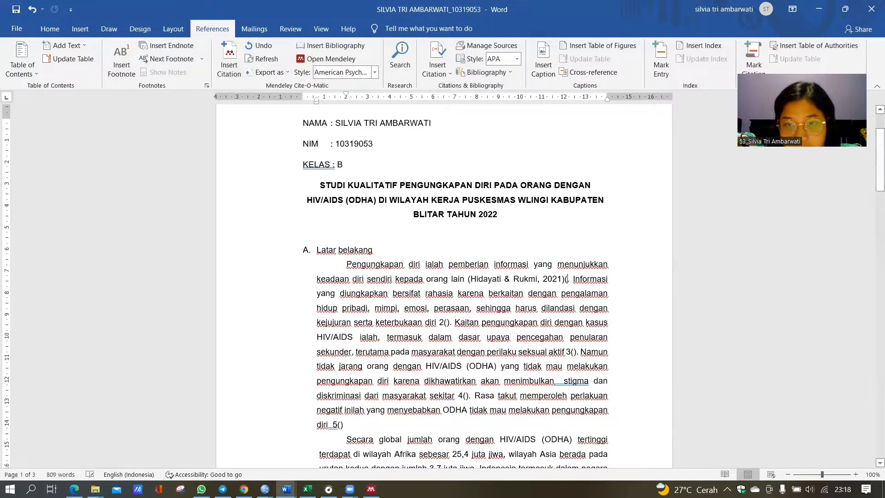
Delete the leftover empty parentheses after the first citation.
key(Delete)
key(Delete)
click(574, 280)
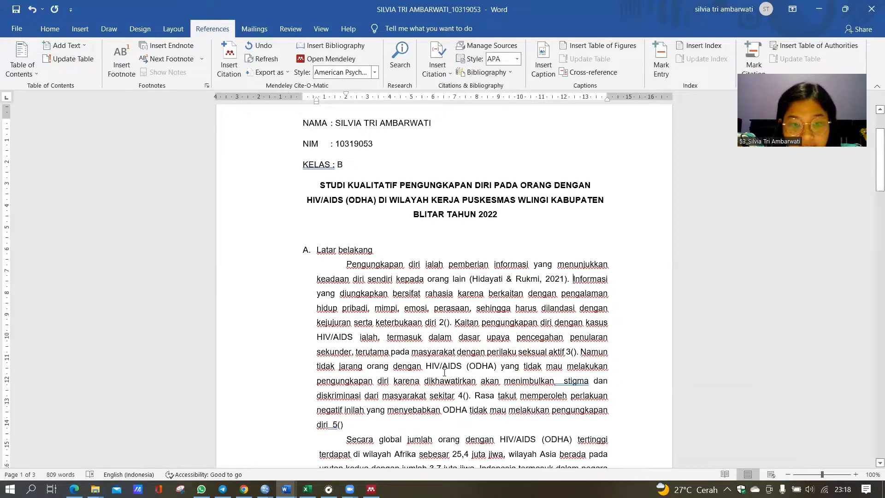
Delete the placeholder "2()" after "keterbukaan diri".
click(446, 322)
key(BackSpace)
key(BackSpace)
key(BackSpace)
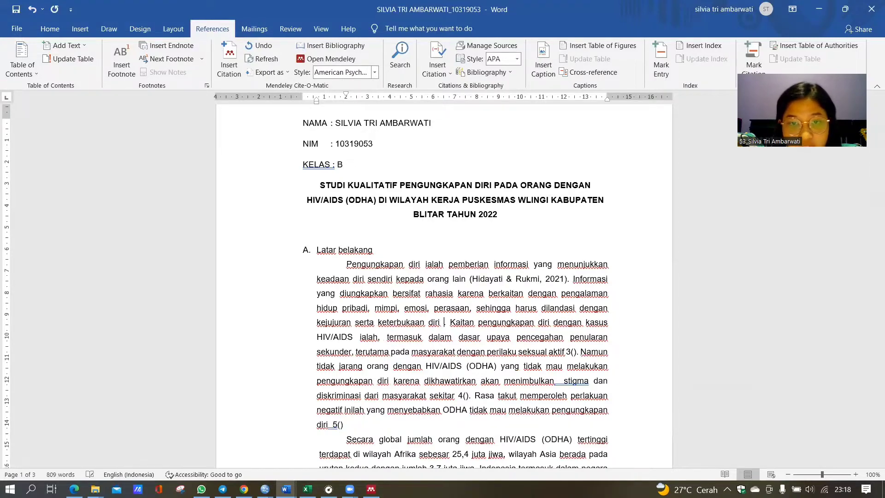
Switch to Mendeley Desktop, add the file PI 2 from the DAPUS PI folder, and return to the Word document.
click(371, 489)
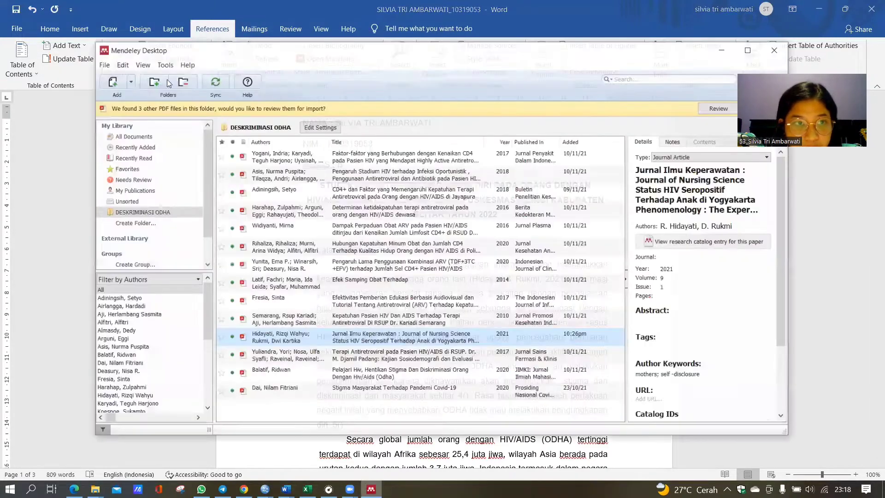
click(111, 83)
double_click(219, 153)
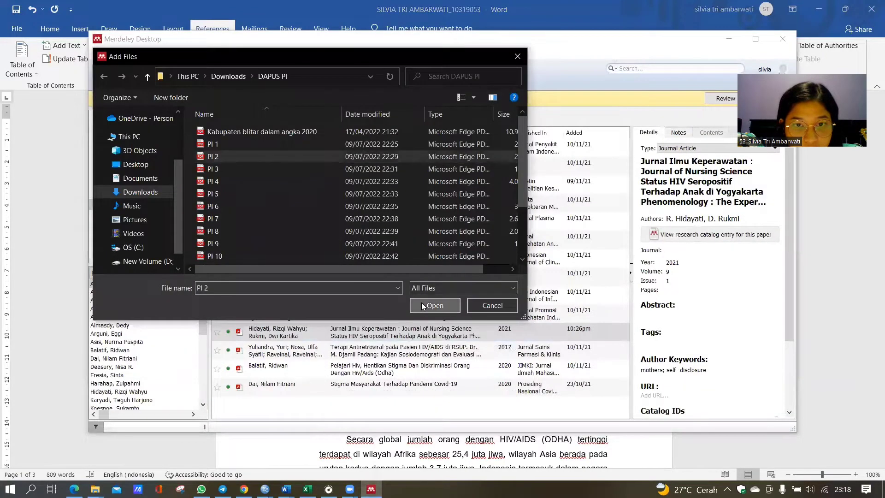
click(729, 39)
Search Mendeley for "keterbukaan diri ODHA" and insert the 2018 Interaksi Online article as the citation after "keterbukaan diri".
click(232, 63)
text(k)
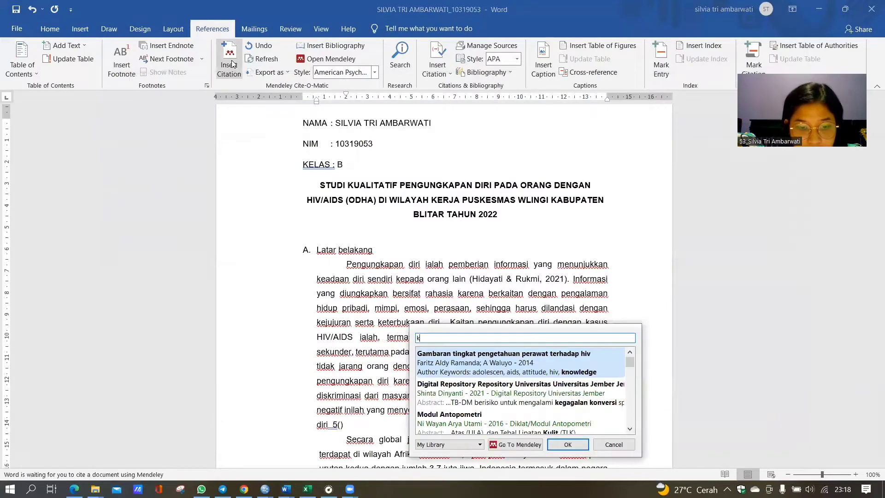
text(eterbukaan diri ODHA)
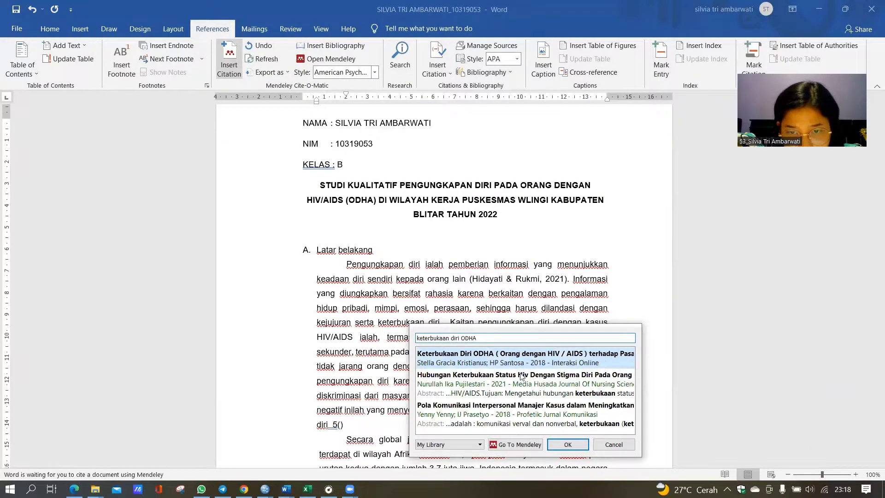
click(568, 444)
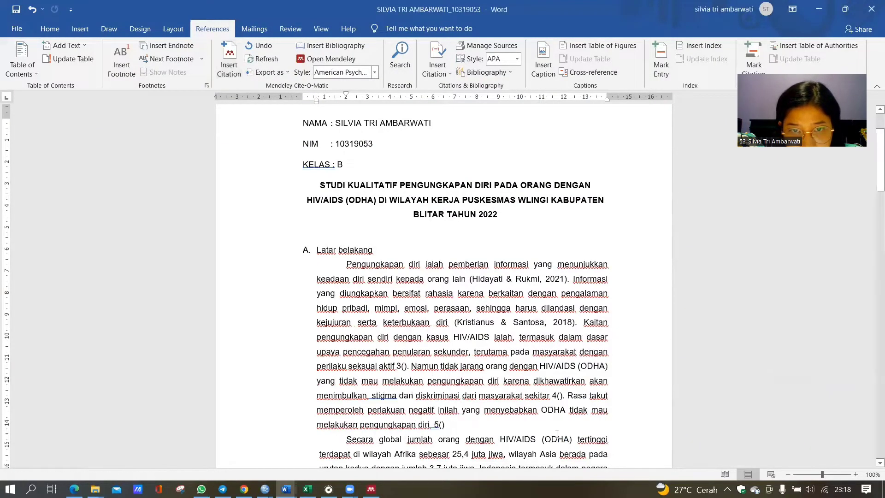
Delete the placeholder "3()" after "perilaku seksual aktif".
scroll(576, 323, down, 1)
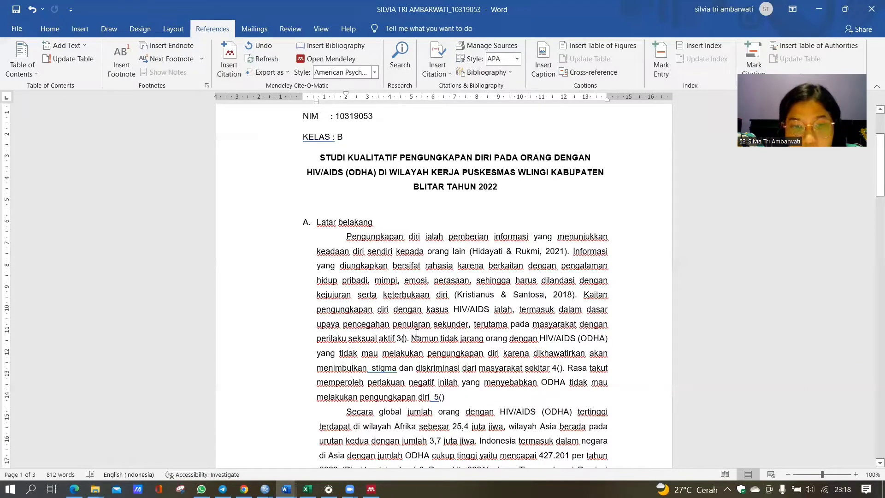
key(BackSpace)
key(BackSpace)
key(BackSpace)
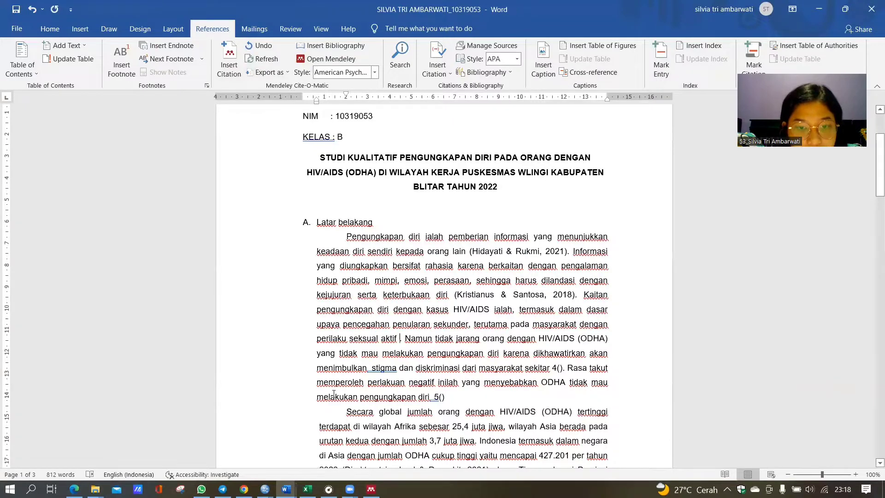
Switch to Mendeley Desktop, add the file PI 3, and return to the Word document.
click(371, 488)
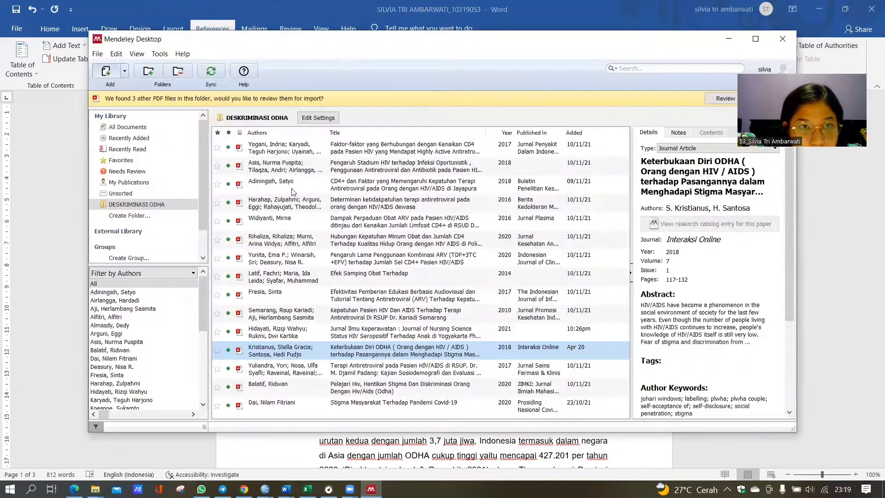
click(236, 169)
click(444, 307)
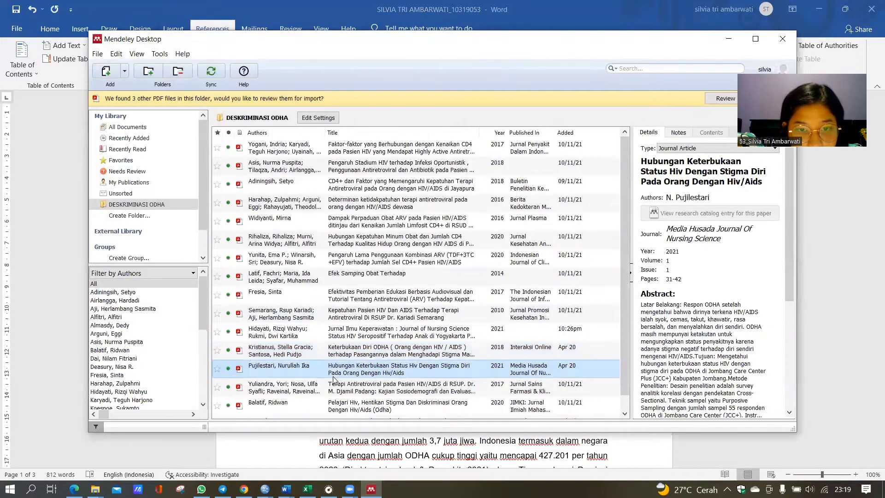
click(728, 39)
Search Mendeley for "hubungan keterbukaan" and insert "Hubungan Keterbukaan Status Hiv Dengan Stigma Diri" (2021) as the citation after "seksual aktif".
click(228, 71)
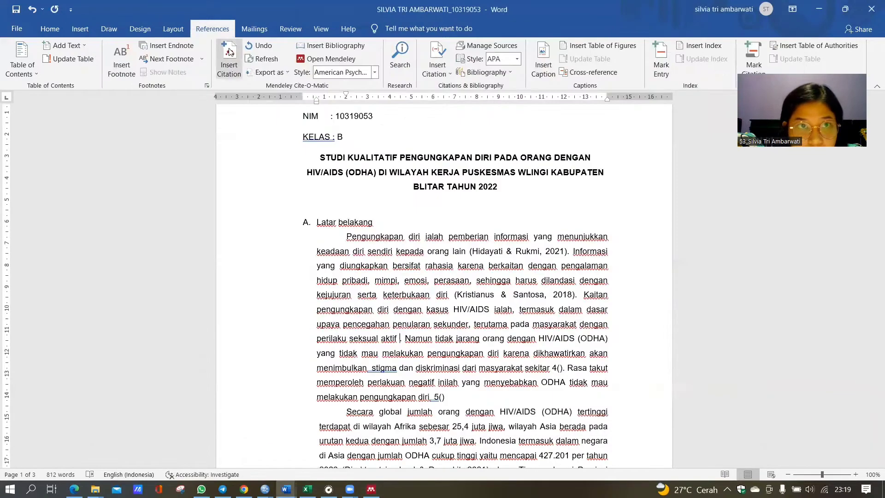
text(hubungan keterbukaan)
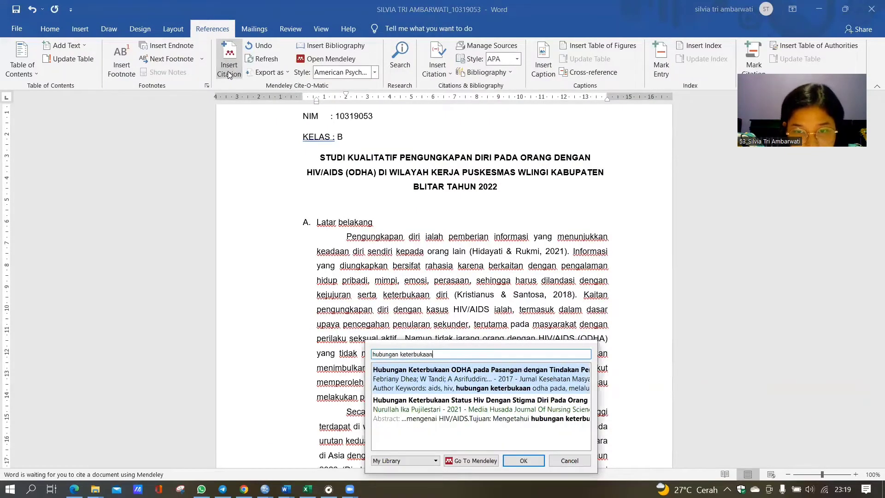
click(417, 404)
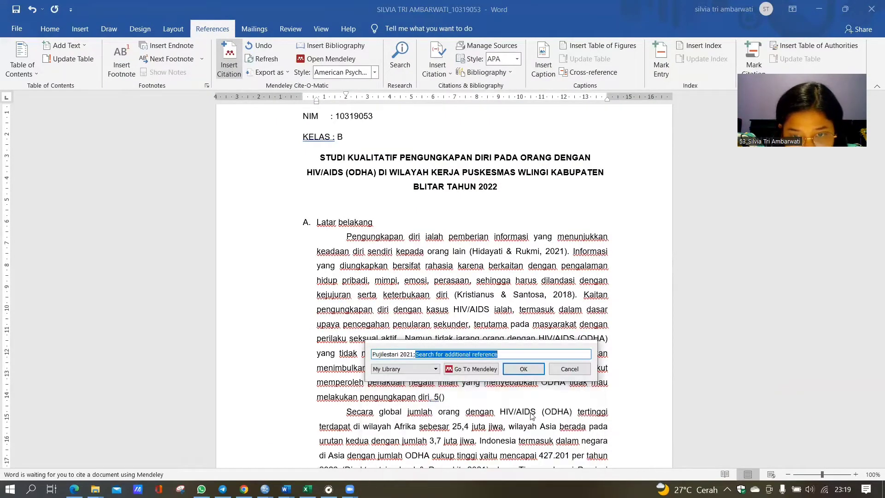
click(521, 368)
scroll(478, 262, down, 2)
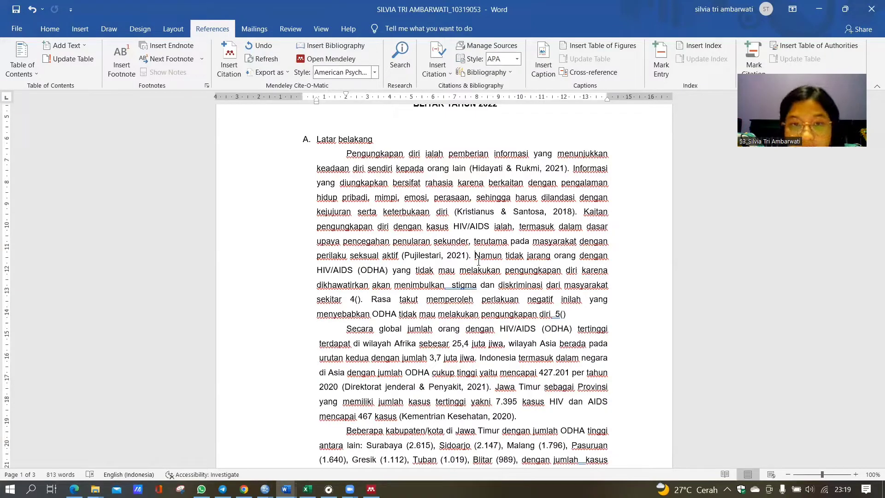
Delete the placeholder "4()" after "masyarakat sekitar".
click(363, 299)
key(BackSpace)
key(BackSpace)
key(BackSpace)
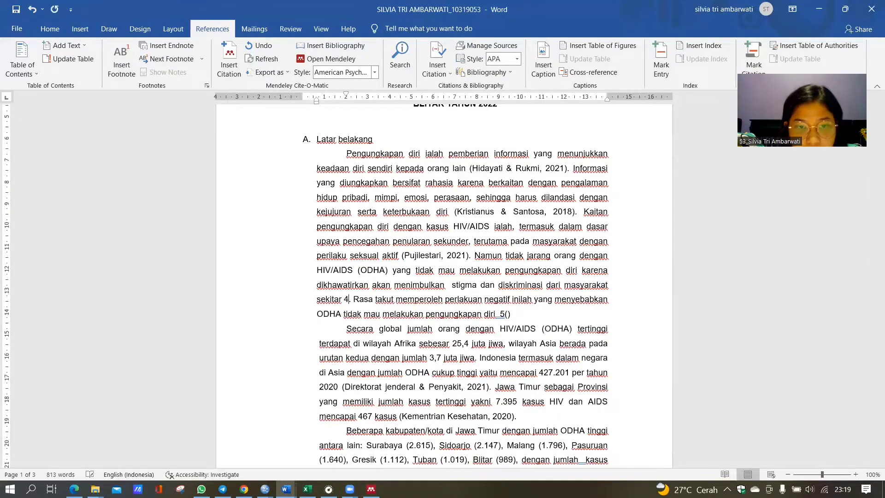
Switch to Mendeley Desktop, add the file PI 4 from the DAPUS PI folder, and return to the Word document.
click(370, 488)
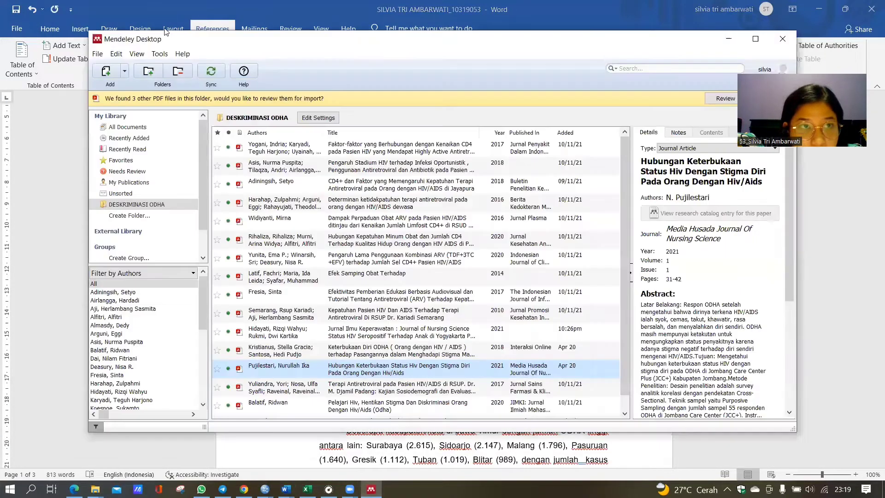
click(100, 77)
click(218, 191)
click(434, 305)
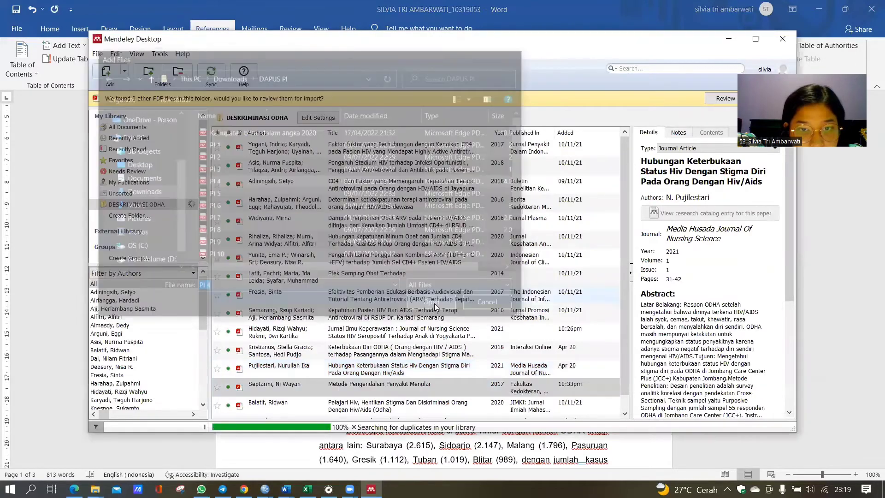
click(729, 39)
Search Mendeley for "metode pengendalian penyakit menular" and insert "Metode Pengendalian Penyakit Menular" (2017) as the citation after "masyarakat sekitar".
click(229, 57)
text(meto)
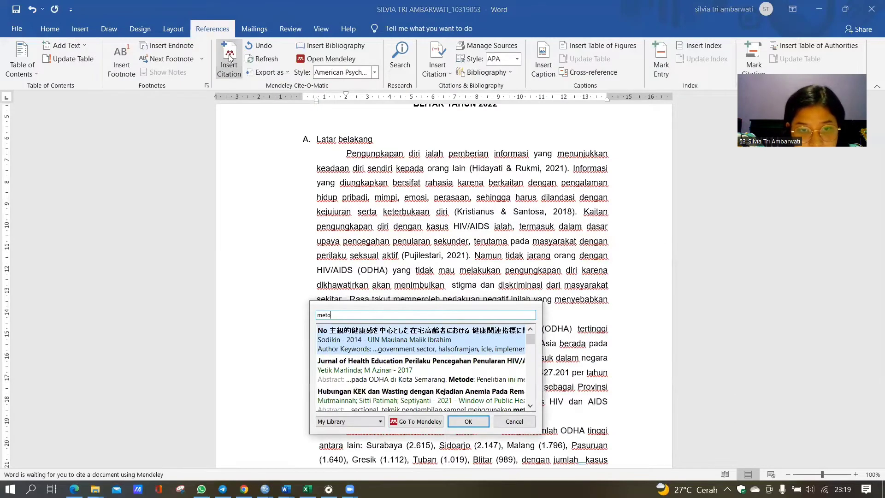
text(de pengendalian penyakit menular)
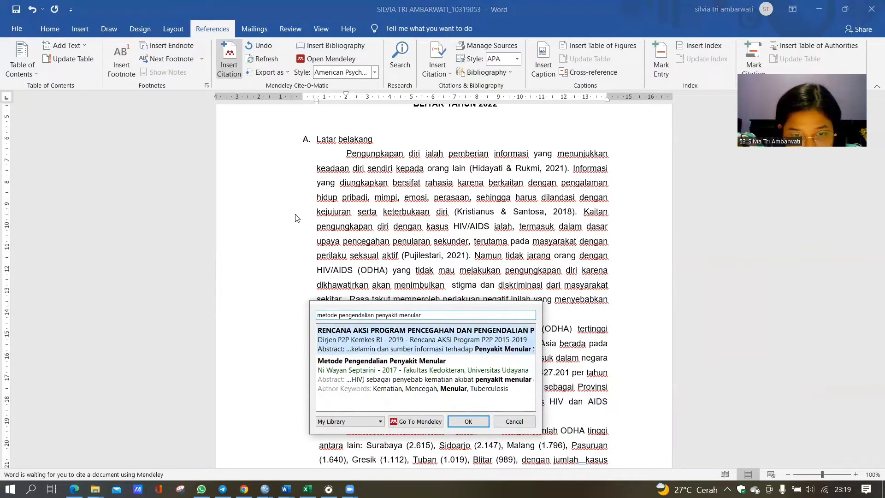
click(483, 371)
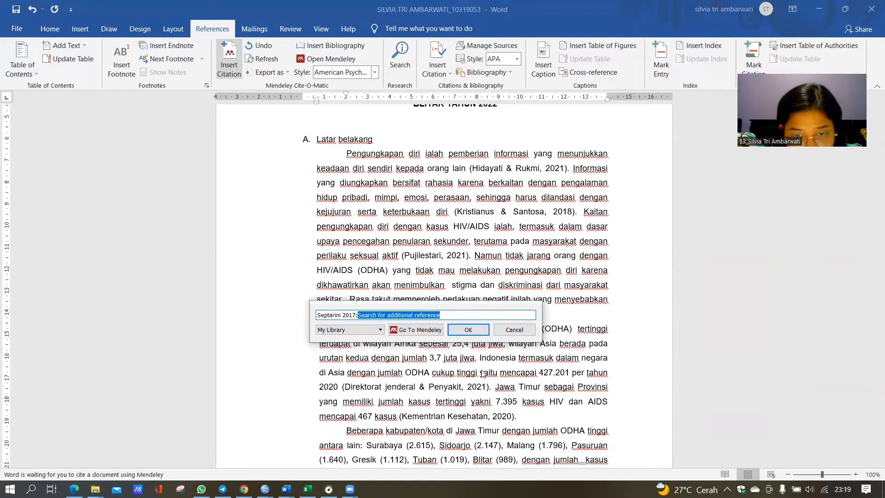
click(480, 329)
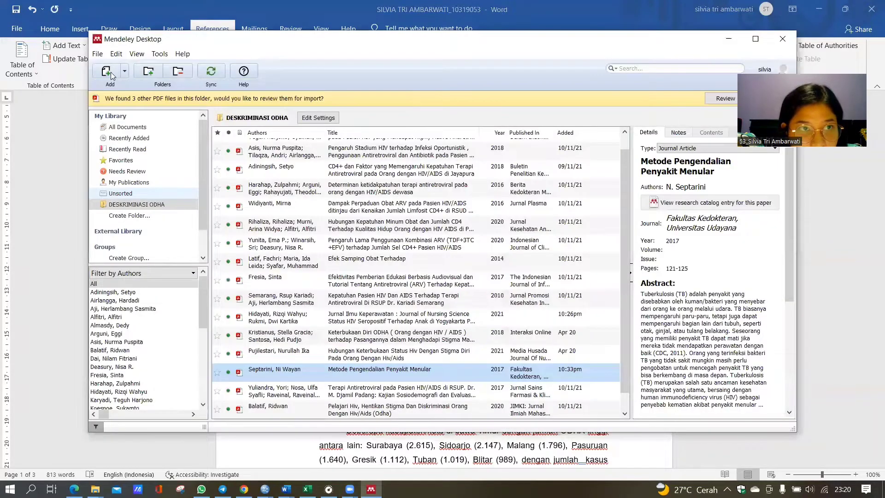
Add the file PI 5 from the DAPUS PI folder to Mendeley Desktop and return to the Word document.
click(111, 72)
click(221, 197)
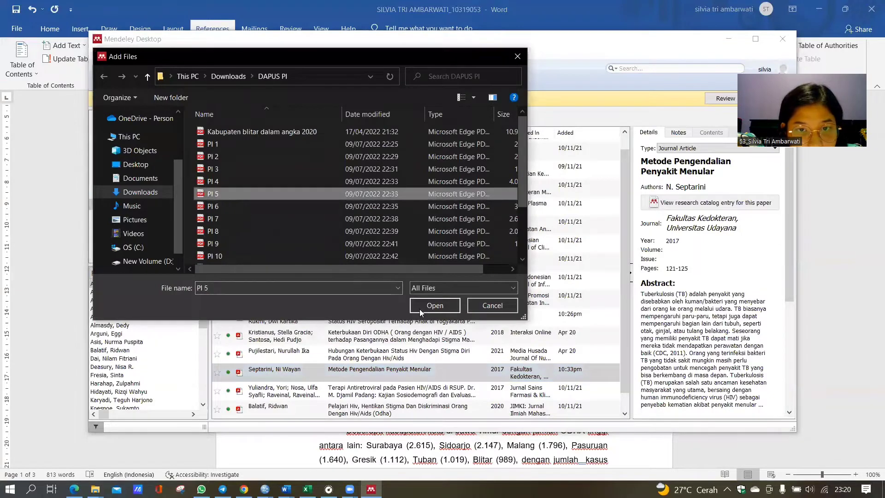
click(421, 306)
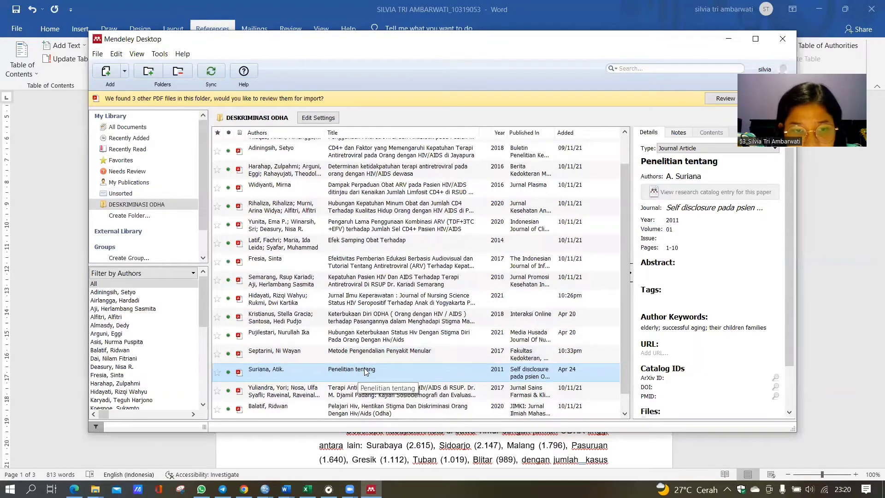
click(728, 39)
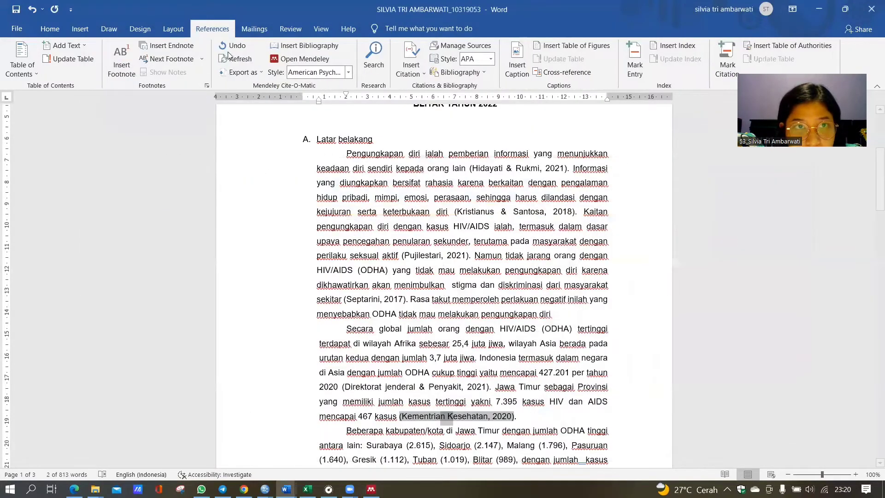
Search Mendeley for the author's surname and insert "Penelitian tentang" (2011) as the citation after "tidak mau melakukan pengungkapan diri".
click(541, 387)
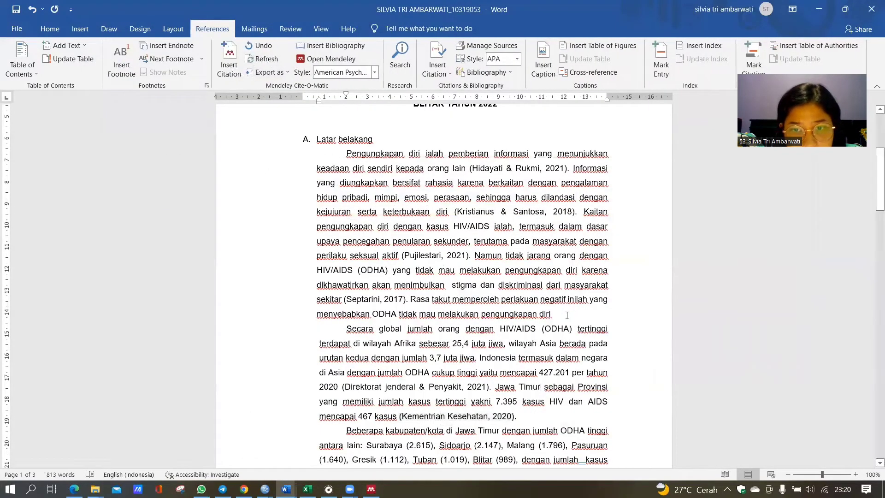
click(229, 59)
text(suriana)
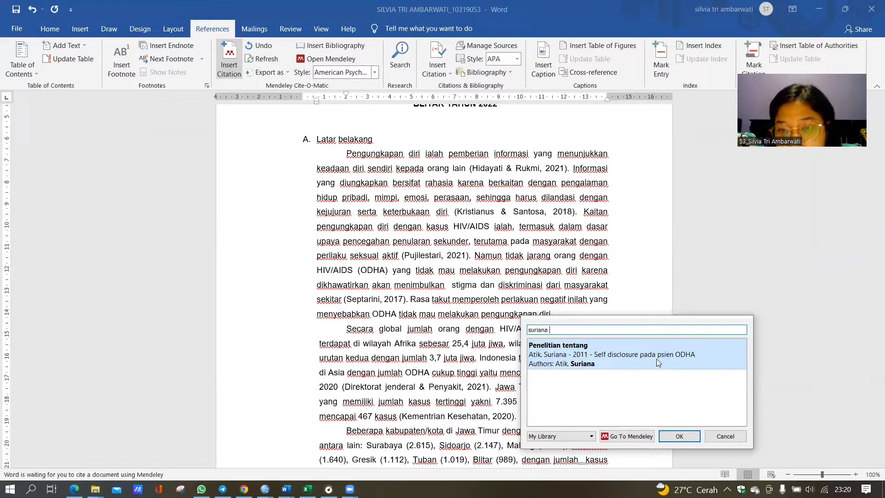
click(679, 436)
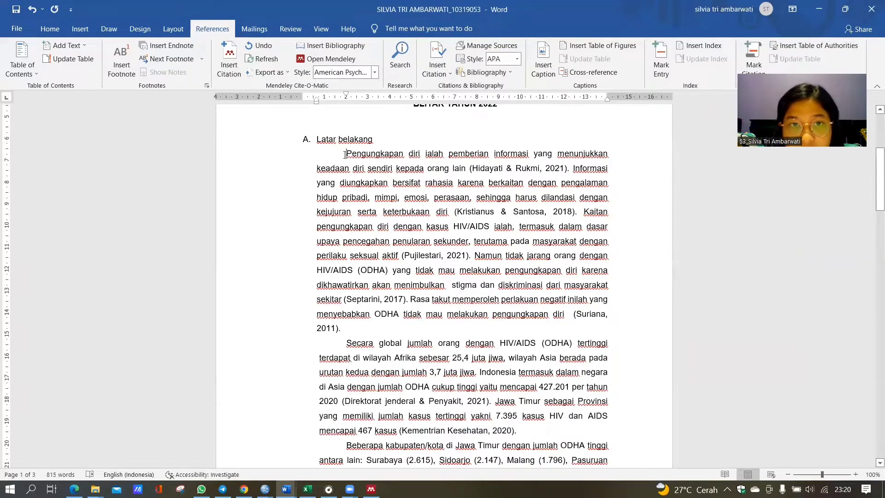
Review the sentences of the first background paragraph together with the citation that supports each one.
drag(346, 154, 468, 171)
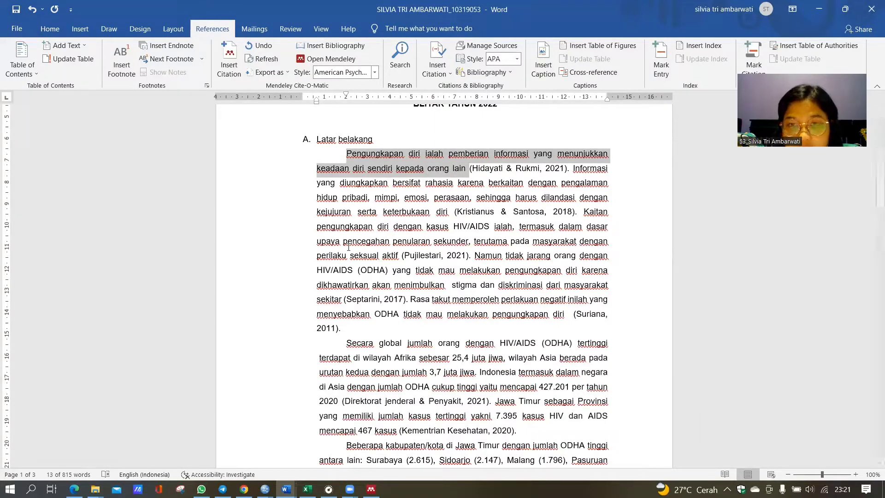
drag(574, 168, 452, 226)
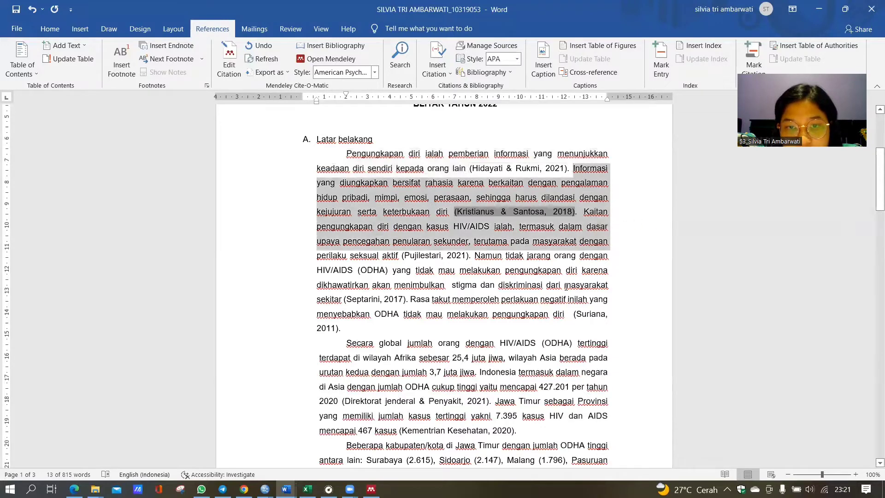
click(451, 226)
drag(475, 255, 505, 313)
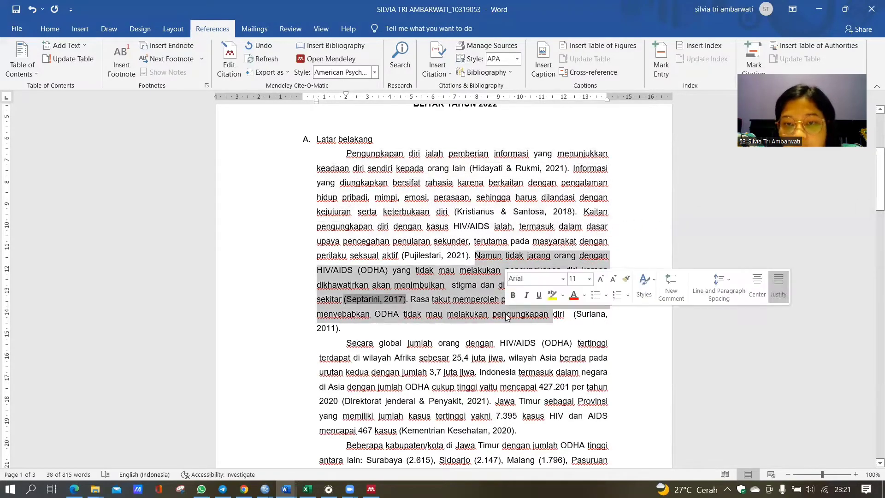
click(506, 325)
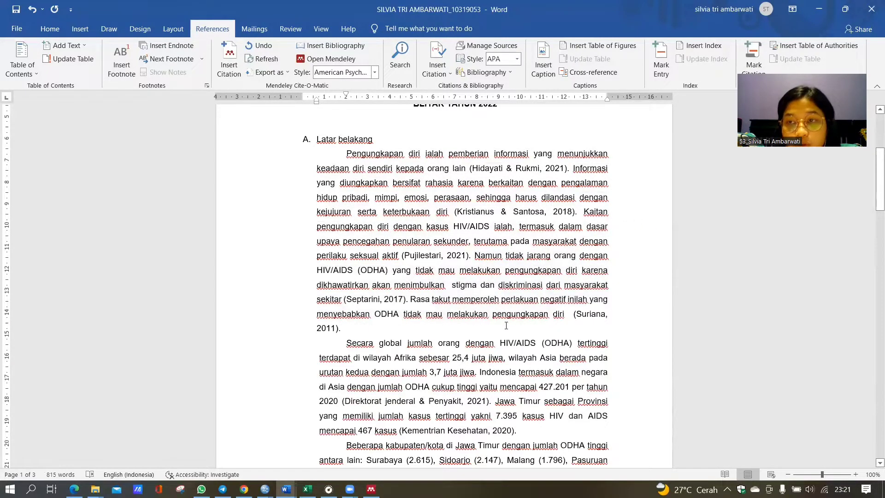
scroll(506, 325, down, 2)
click(506, 317)
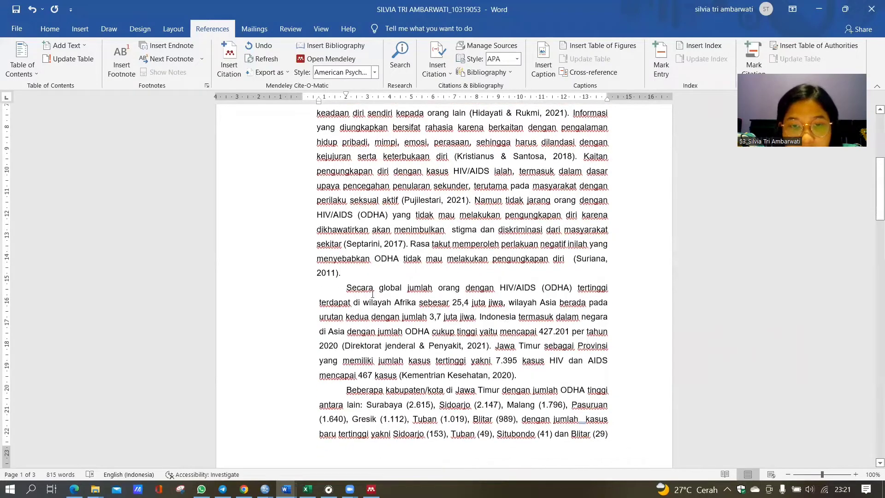
Read through the background paragraphs on Blitar's health services, HIV case numbers and self-disclosure, checking their citations.
scroll(373, 293, down, 10)
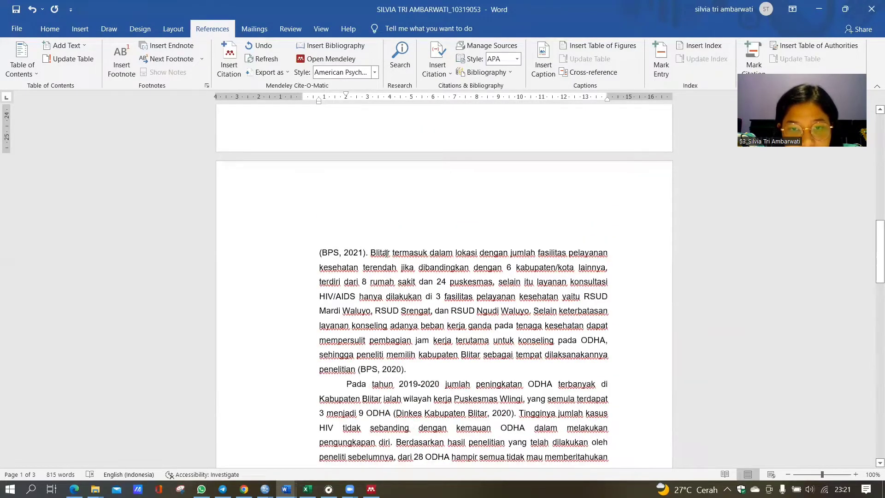
click(381, 253)
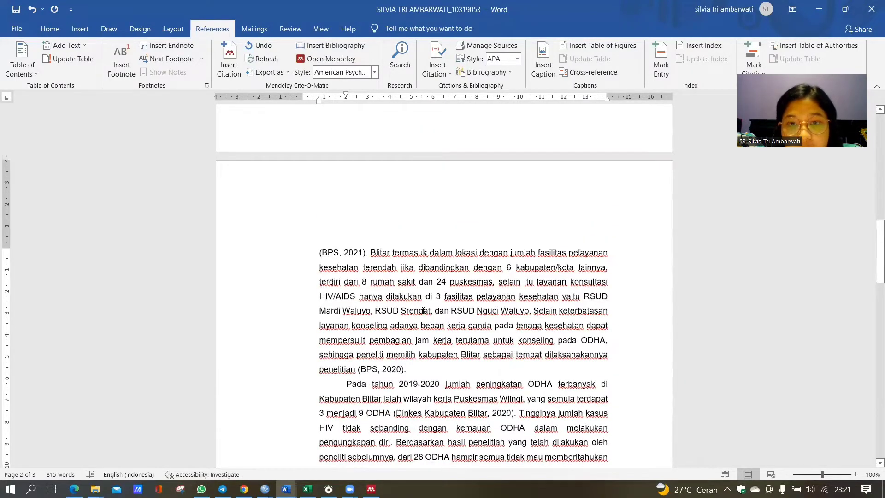
scroll(423, 338, down, 2)
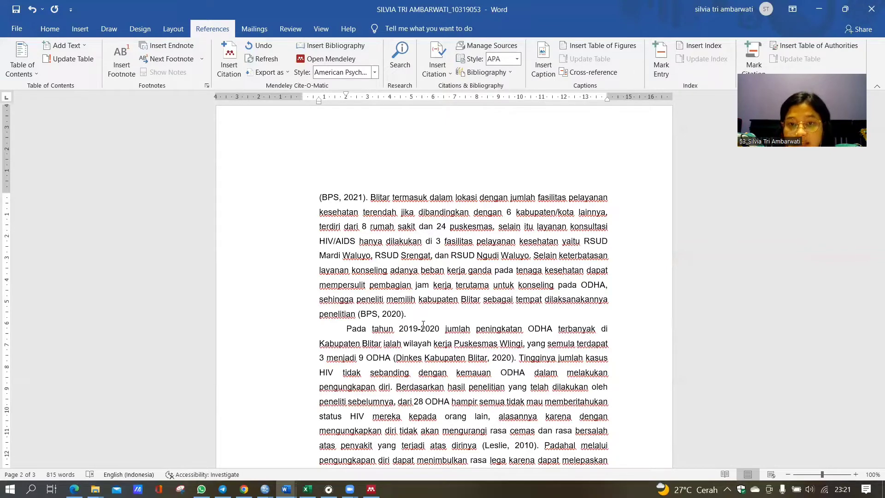
scroll(423, 324, down, 4)
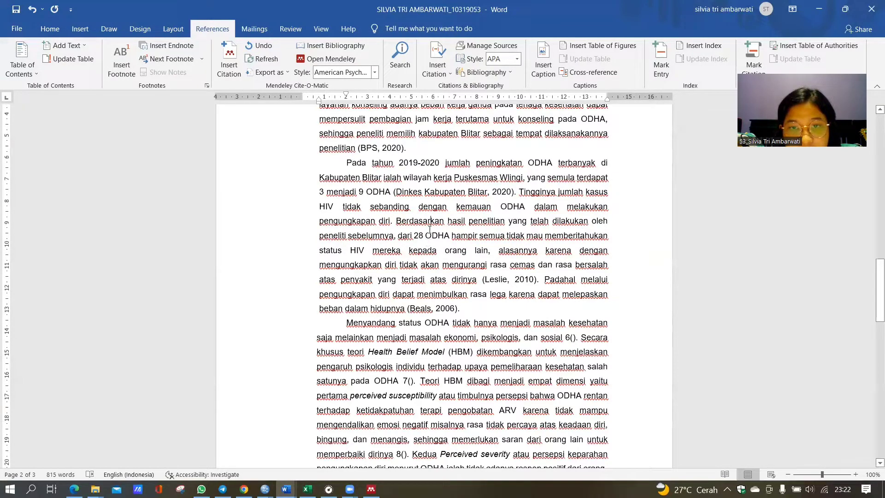
click(398, 225)
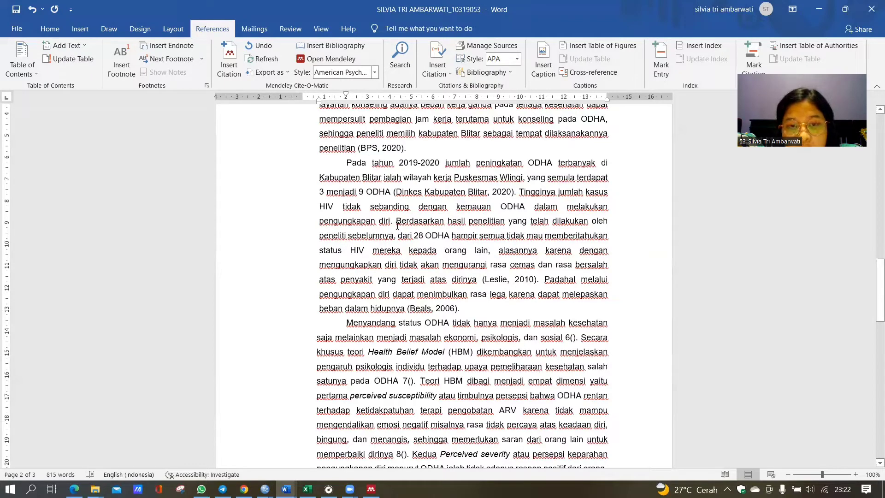
scroll(397, 225, down, 2)
scroll(405, 183, down, 1)
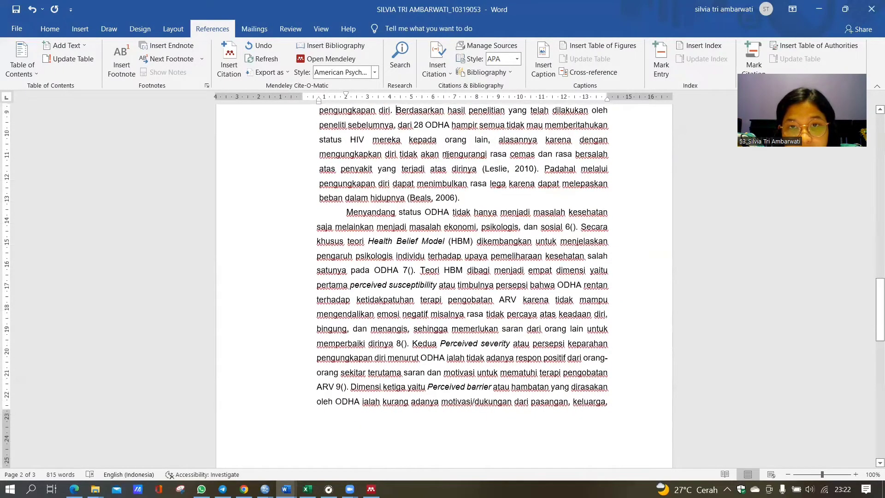
scroll(461, 166, up, 2)
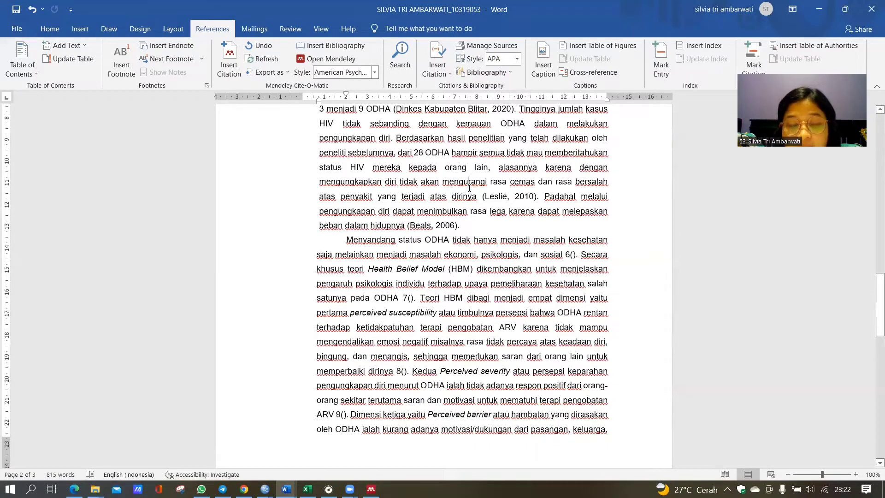
scroll(469, 188, down, 2)
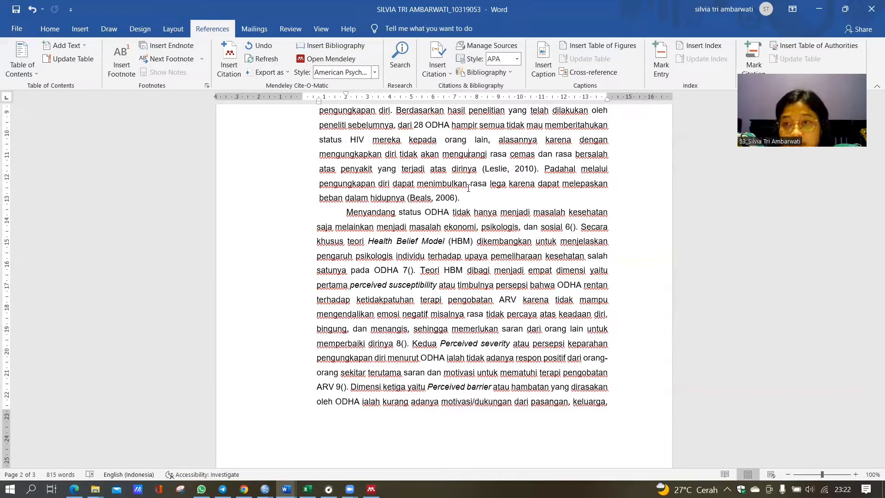
Delete the placeholder "6()" after "ekonomi, psikologis, dan sosial".
scroll(468, 188, down, 2)
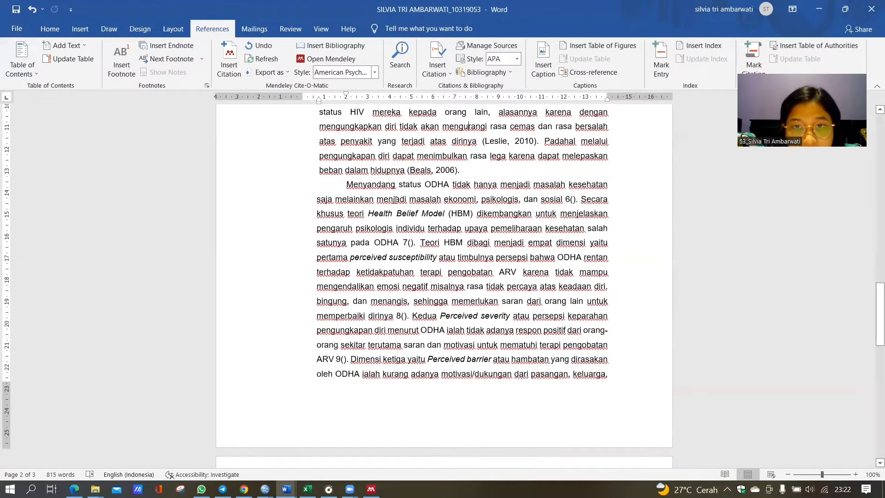
scroll(352, 185, down, 2)
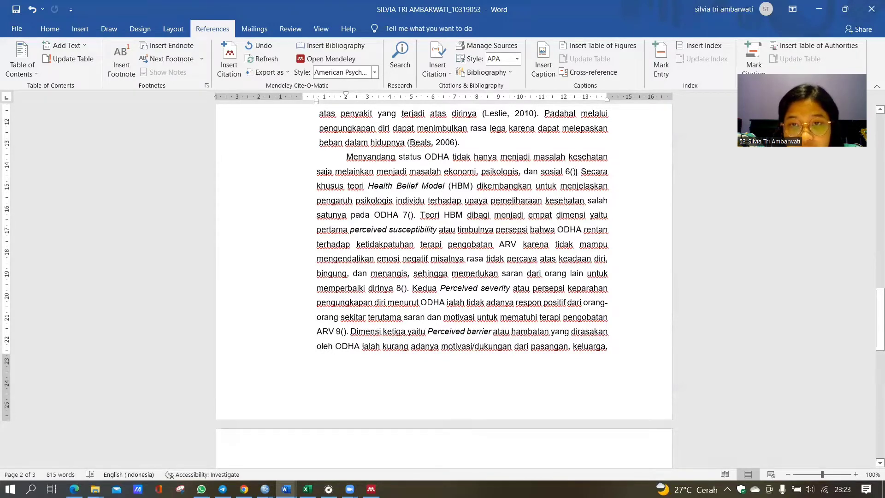
key(ctrl+z)
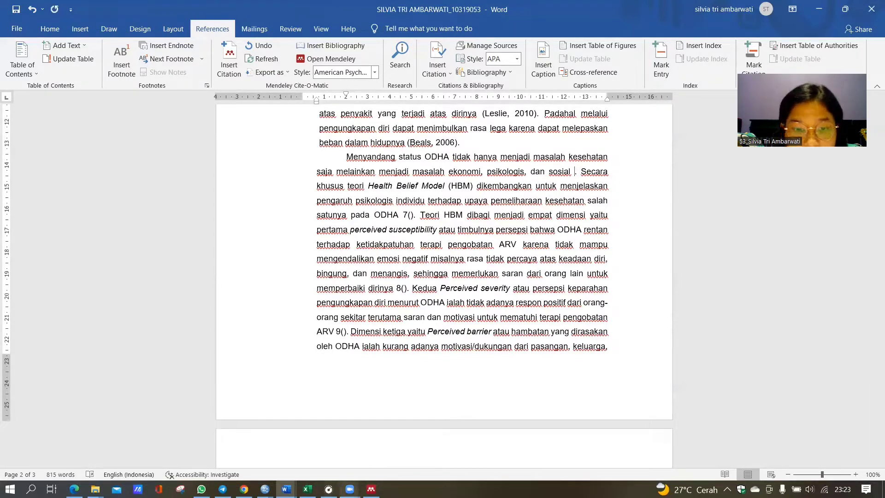
Switch to Mendeley Desktop, add the file PI 6 from the DAPUS PI folder, and return to the Word document.
click(371, 489)
click(106, 72)
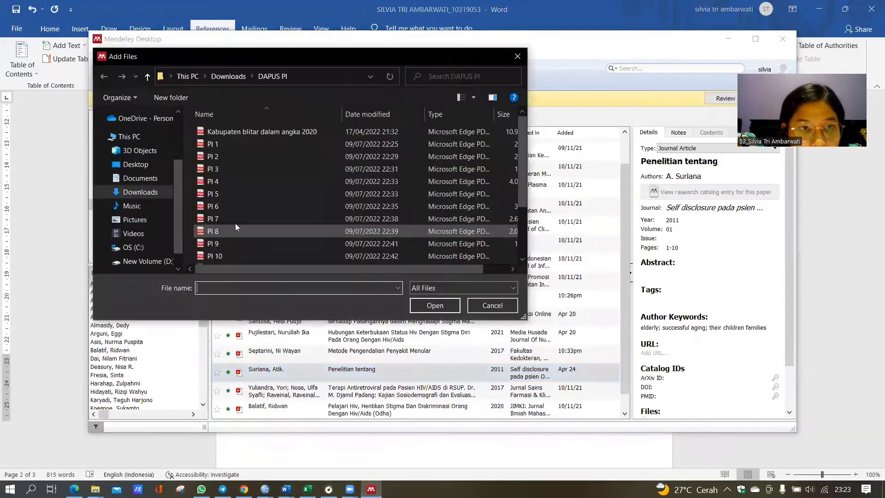
click(219, 205)
click(426, 302)
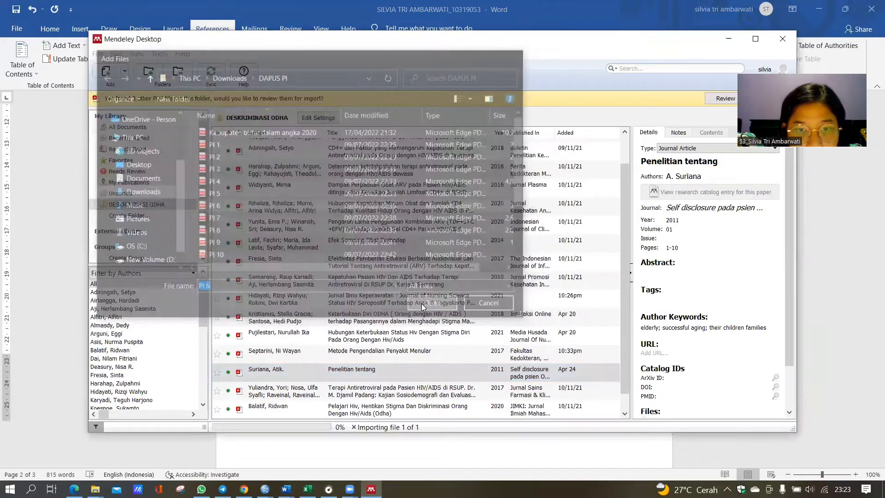
mouse_move(286, 488)
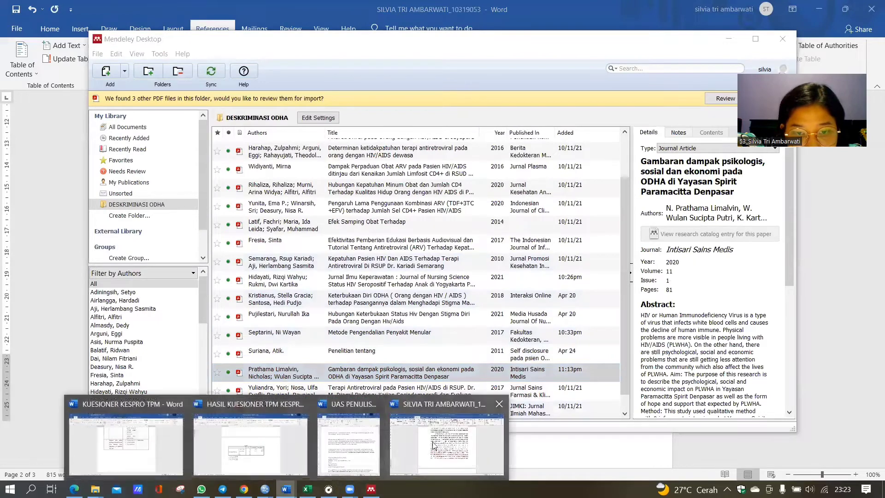
click(244, 454)
Search Mendeley by title and insert "Gambaran dampak psikologis, sosial dan ekonomi pada ODHA" (2020) as the citation after "dan sosial".
click(233, 51)
text(gambaram)
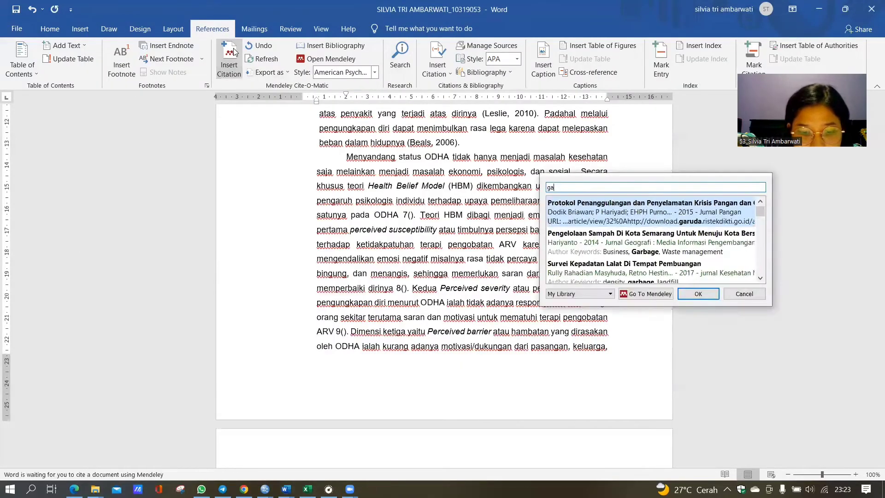
key(BackSpace)
key(BackSpace)
text(n dampa)
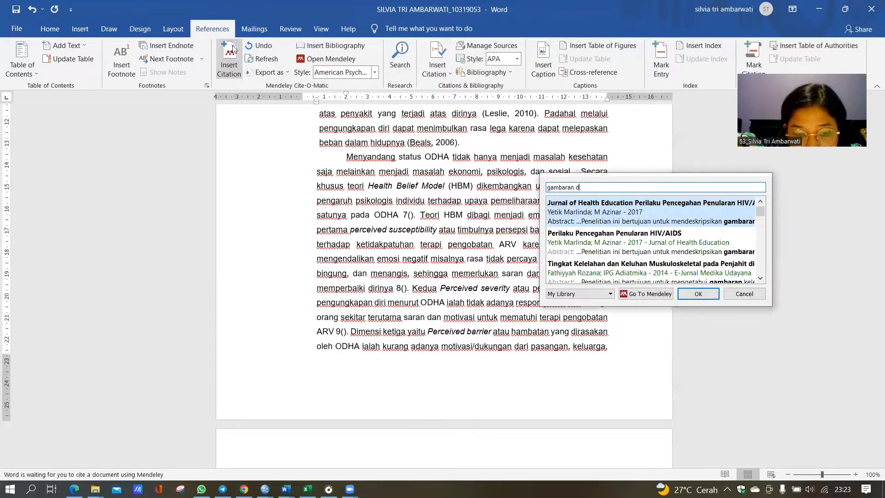
click(698, 294)
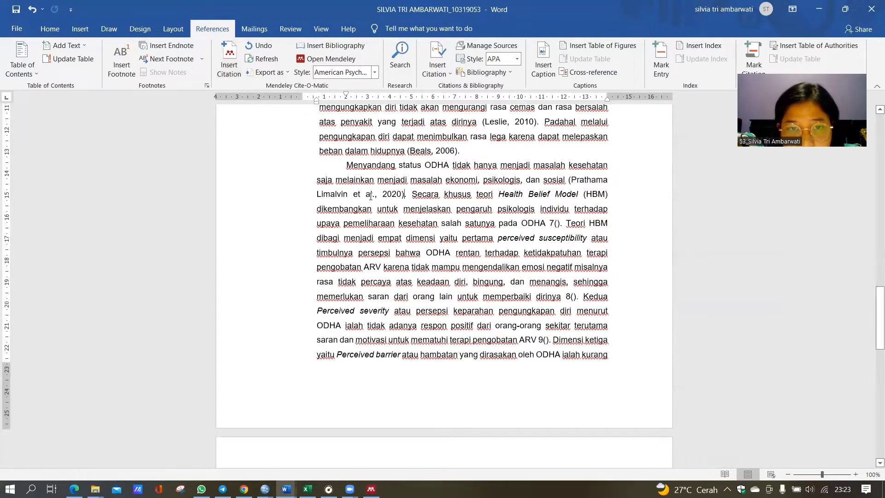
click(370, 195)
click(440, 198)
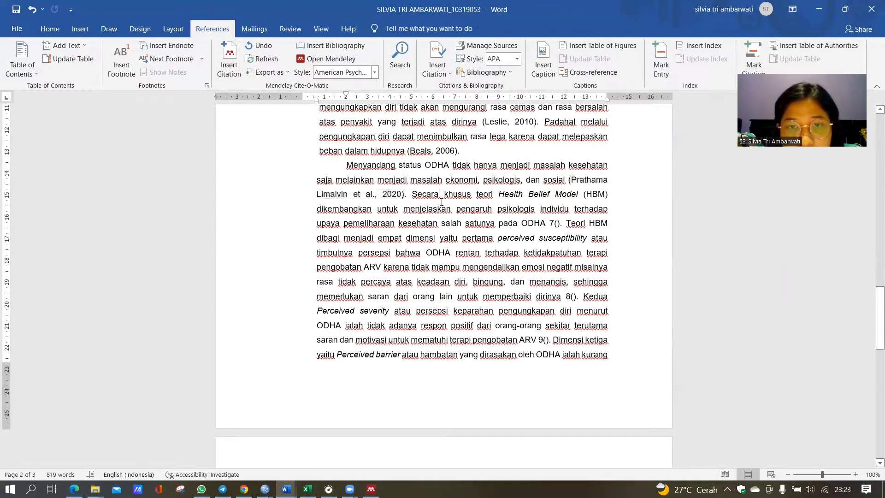
Delete the placeholder "7()" after "salah satunya pada ODHA".
scroll(454, 212, down, 1)
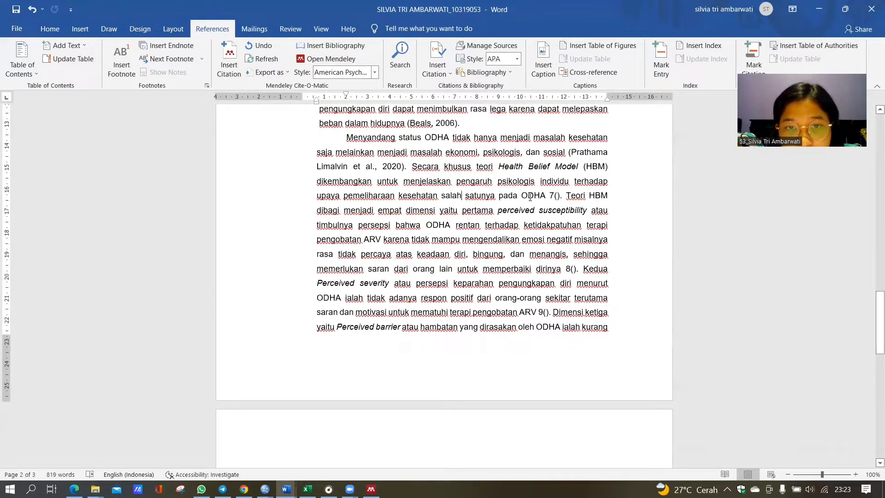
click(559, 198)
key(BackSpace)
key(BackSpace)
key(BackSpace)
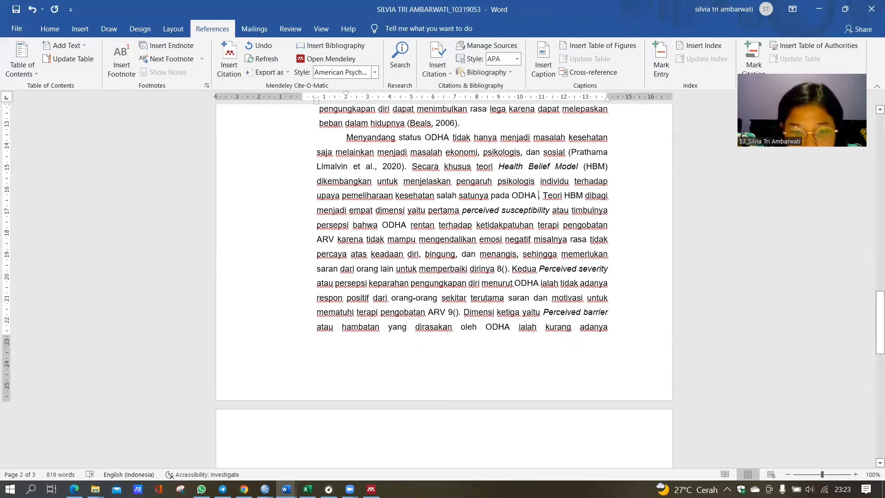
Switch to Mendeley Desktop, add the file PI 7 from the DAPUS PI folder, and return to the Word document.
click(226, 65)
click(105, 70)
click(258, 218)
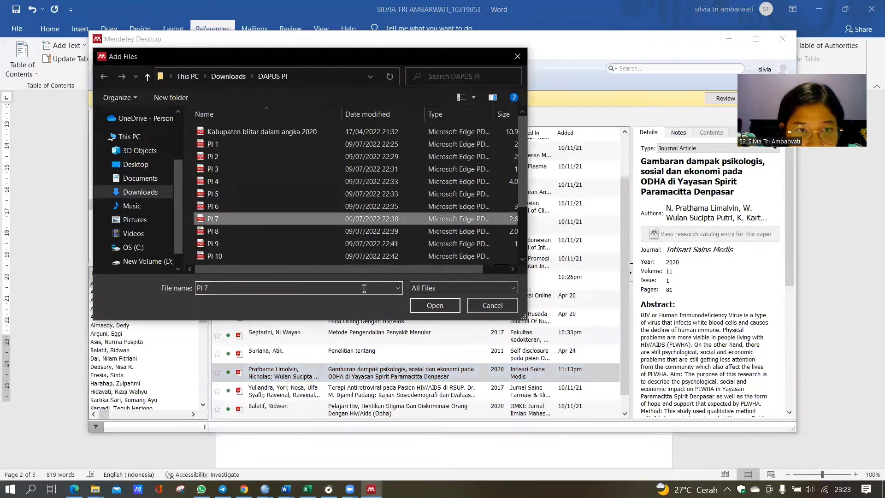
click(435, 304)
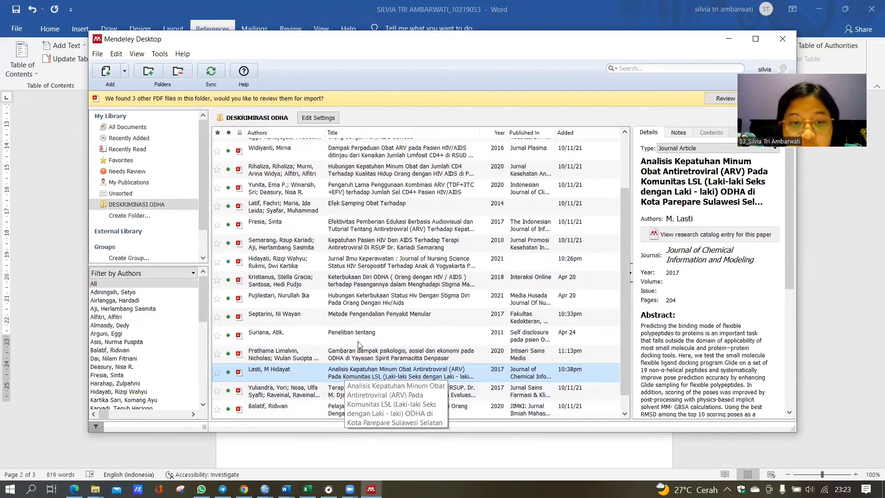
click(728, 39)
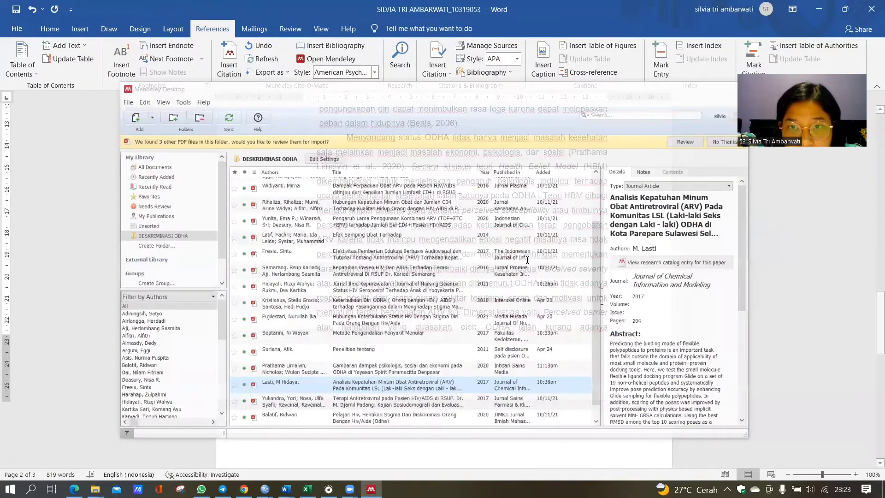
Search Mendeley for "analisis kepatuhan minum obat" and insert "Analisis Kepatuhan Minum Obat Antiretroviral (ARV)" (2017) as the citation after "salah satunya pada ODHA".
click(229, 59)
text(anal)
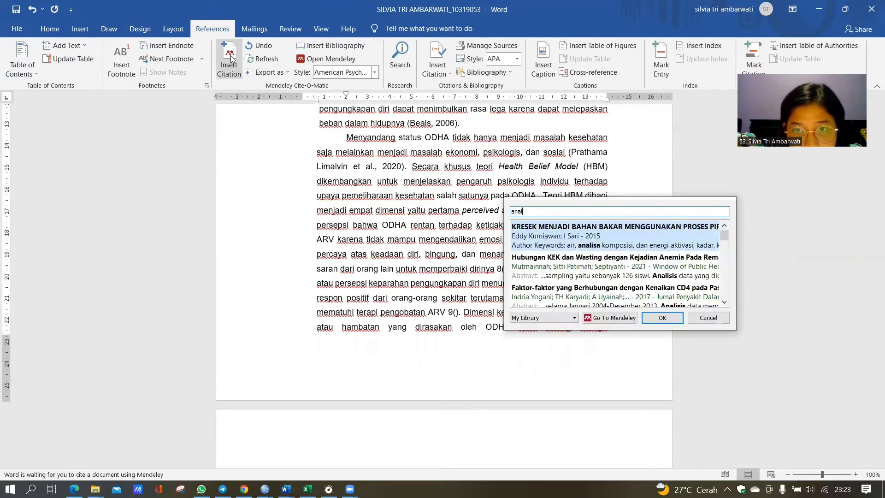
text(isis kepati+)
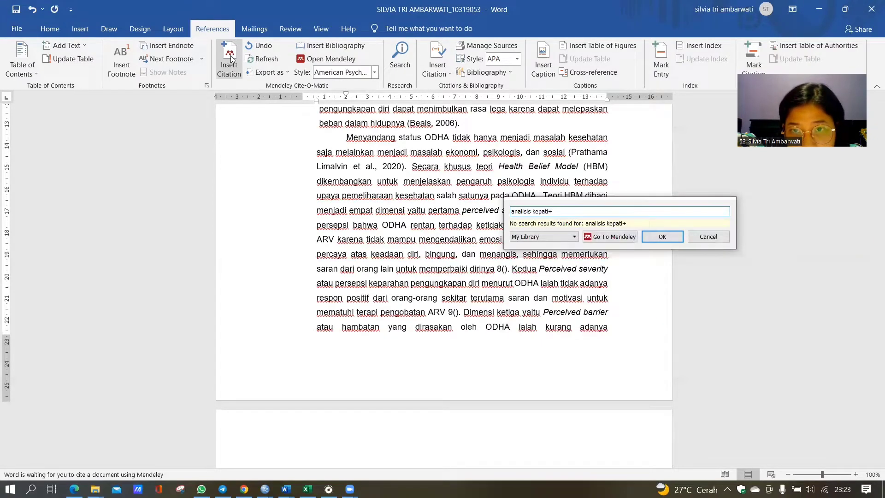
key(BackSpace)
key(BackSpace)
text(uhan minum obat)
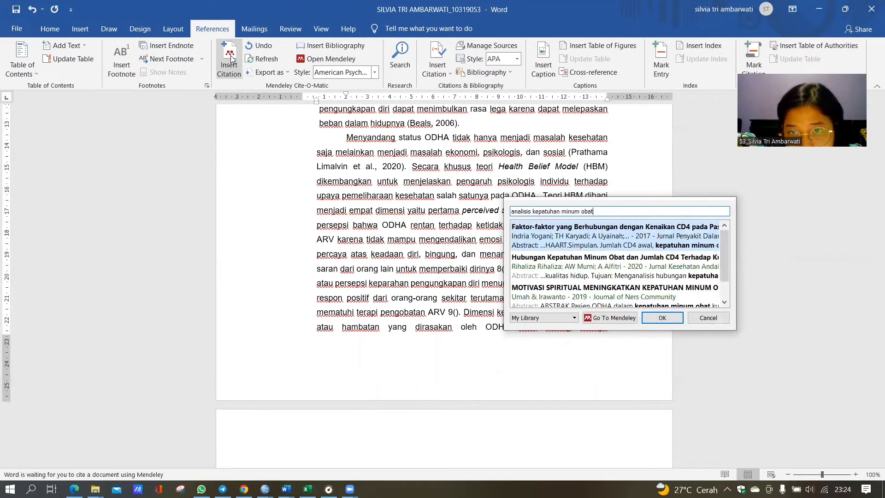
scroll(535, 234, down, 2)
click(558, 303)
click(658, 227)
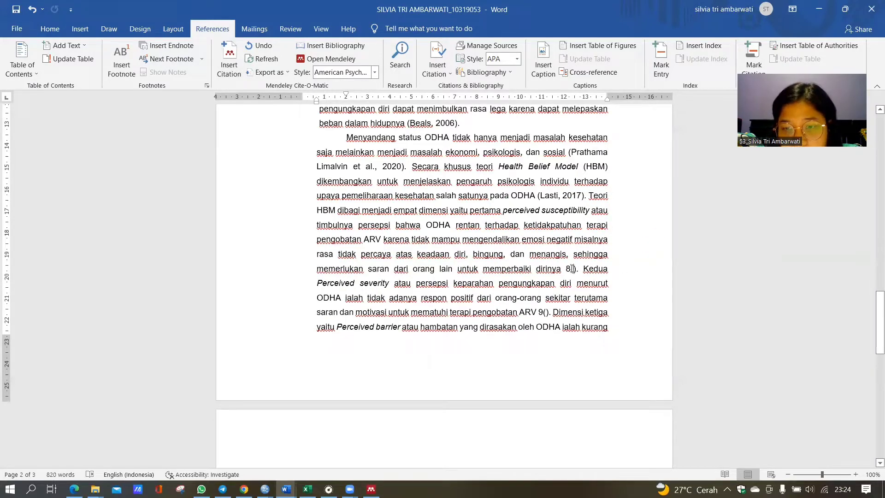
Delete the placeholder "8()" after "memperbaiki dirinya", add the file PI 8 in Mendeley Desktop, and return to the Word document.
key(ctrl+z)
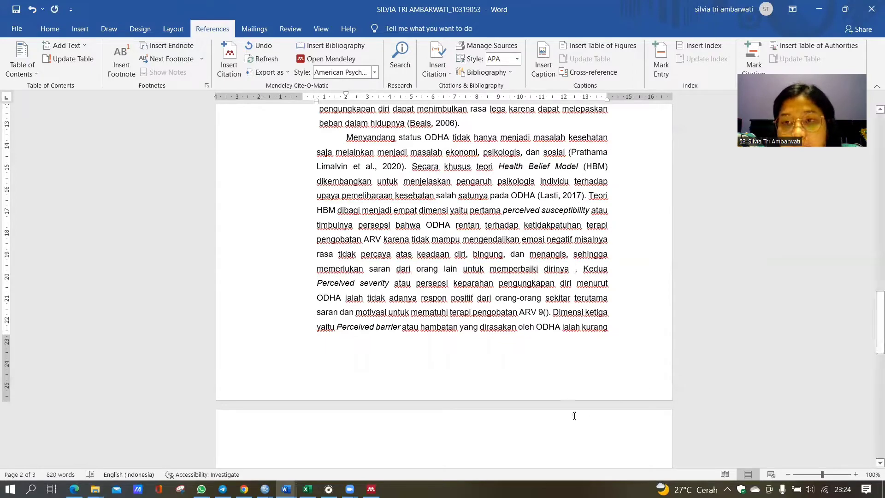
click(371, 489)
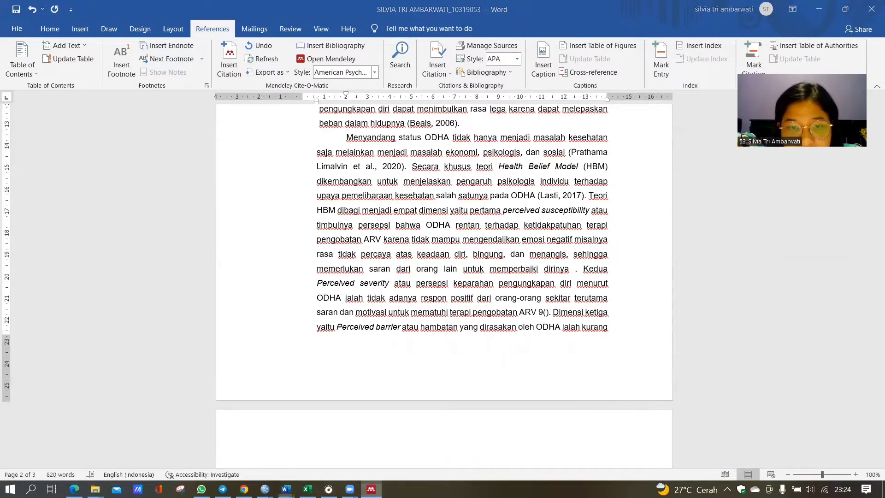
click(103, 72)
click(233, 230)
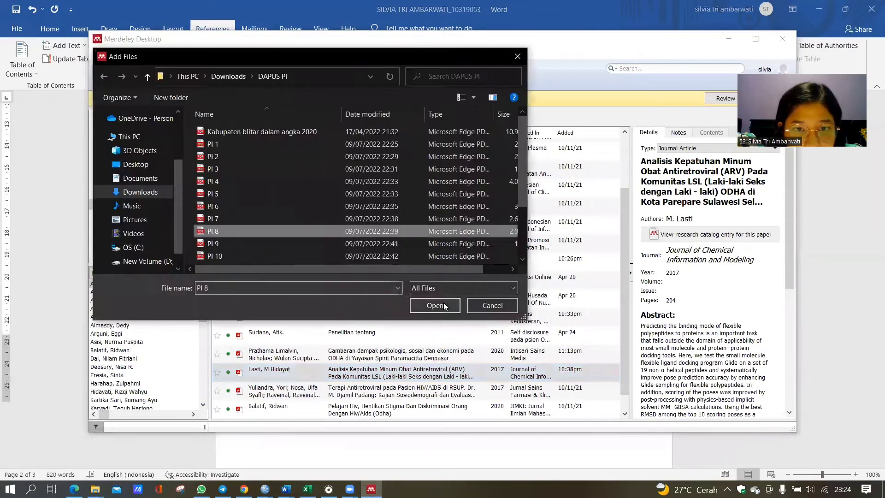
click(432, 302)
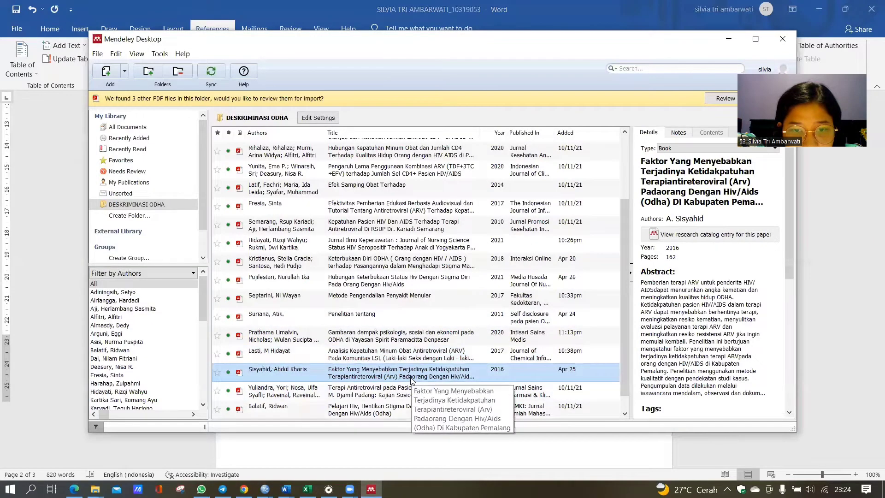
click(729, 39)
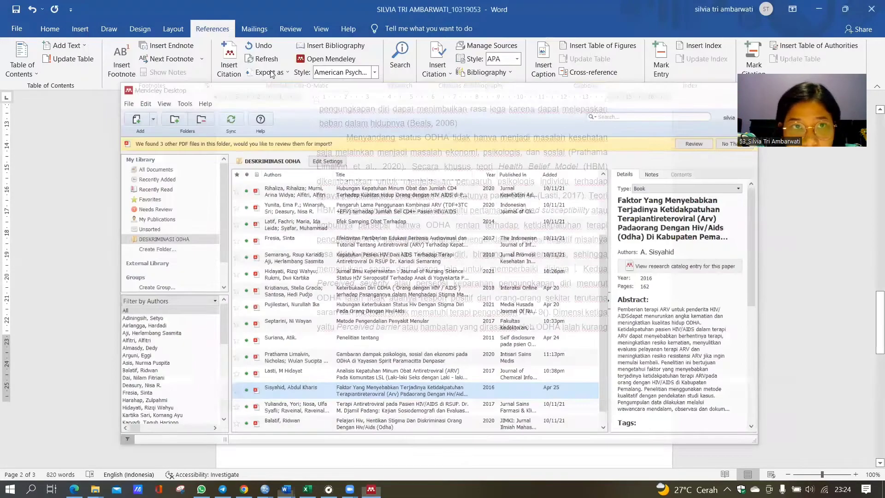
Search Mendeley for "faktor yang menyebabkan ketidak" and insert "Faktor Yang Menyebabkan Terjadinya Ketidakpatuhan" (2016) as the citation after "memperbaiki dirinya".
click(229, 65)
text(faktor yang )
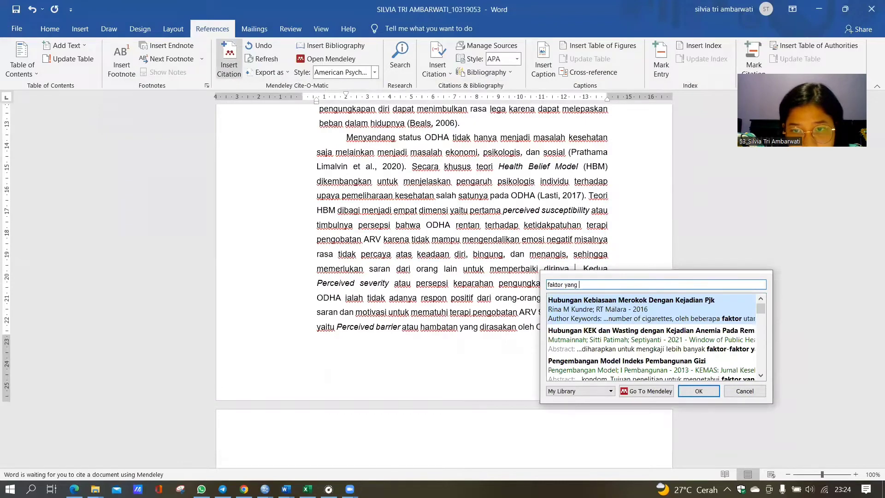
text(menyebabkan ketidak)
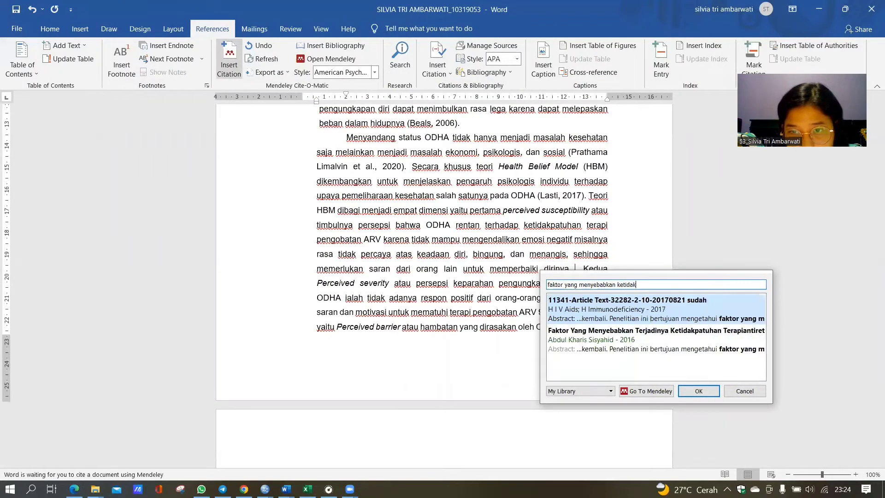
double_click(684, 336)
click(692, 295)
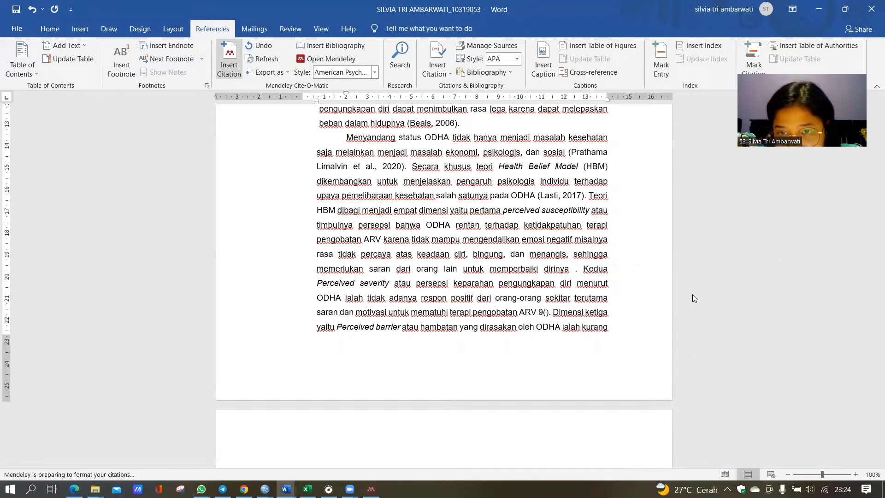
Delete the placeholder "9()" and its period after "mematuhi terapi pengobatan ARV".
scroll(538, 331, down, 3)
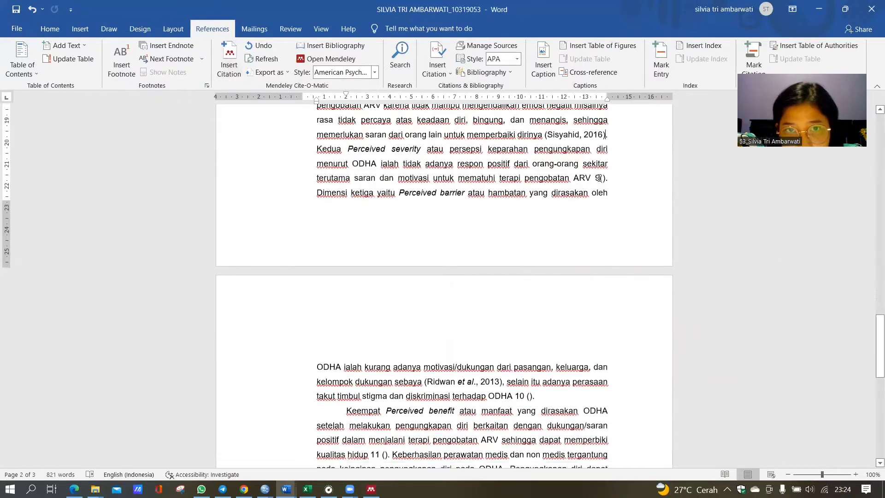
key(BackSpace)
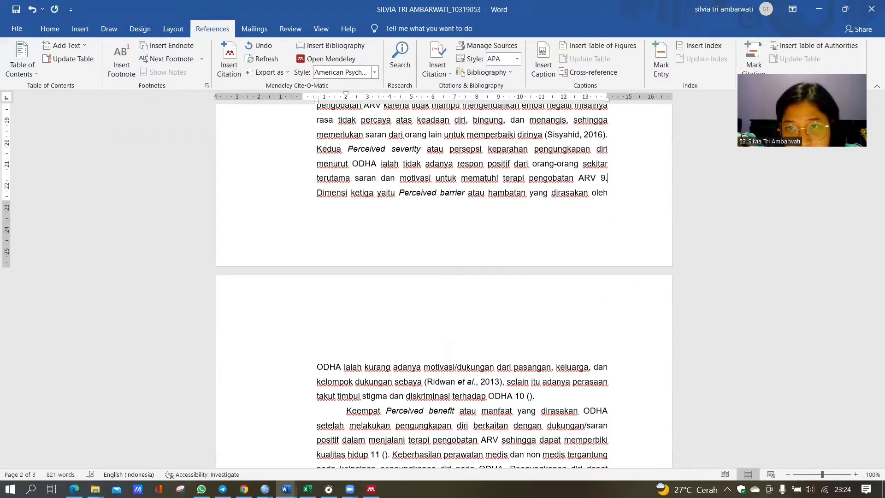
key(Delete)
key(Delete)
key(Delete)
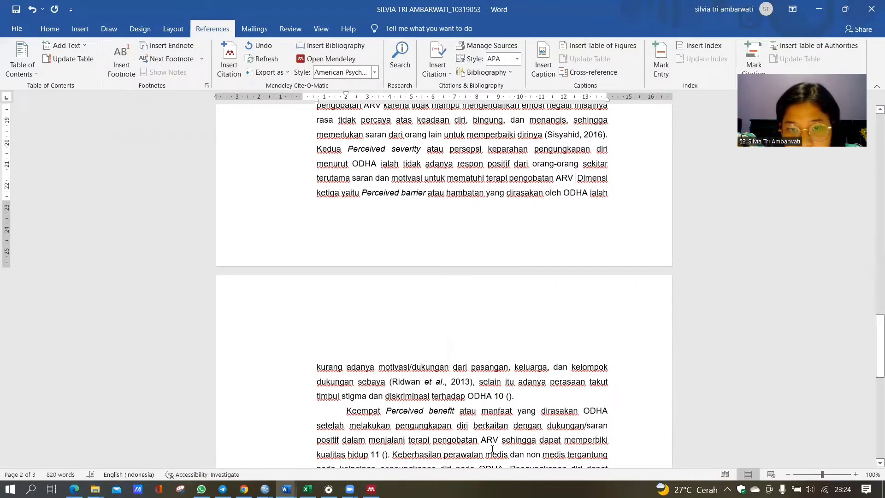
Switch to Mendeley Desktop, add the file PI 9 from the DAPUS PI folder, and return to the Word document.
click(371, 489)
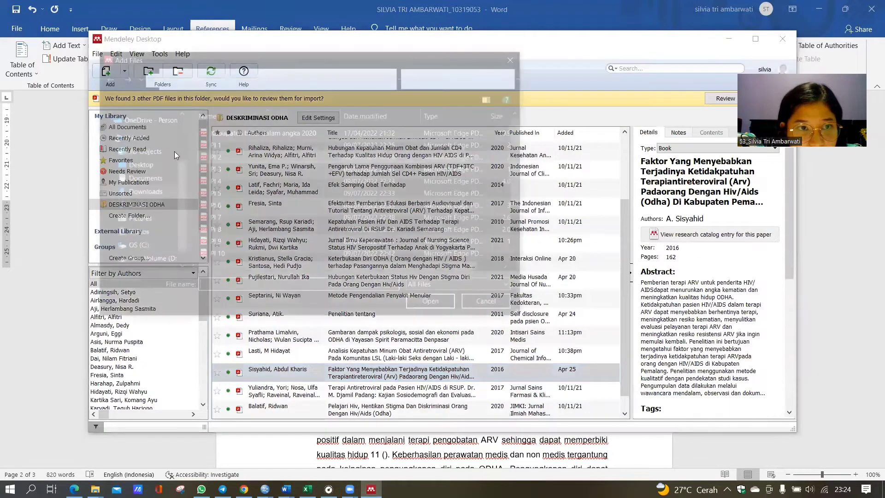
click(214, 241)
click(430, 300)
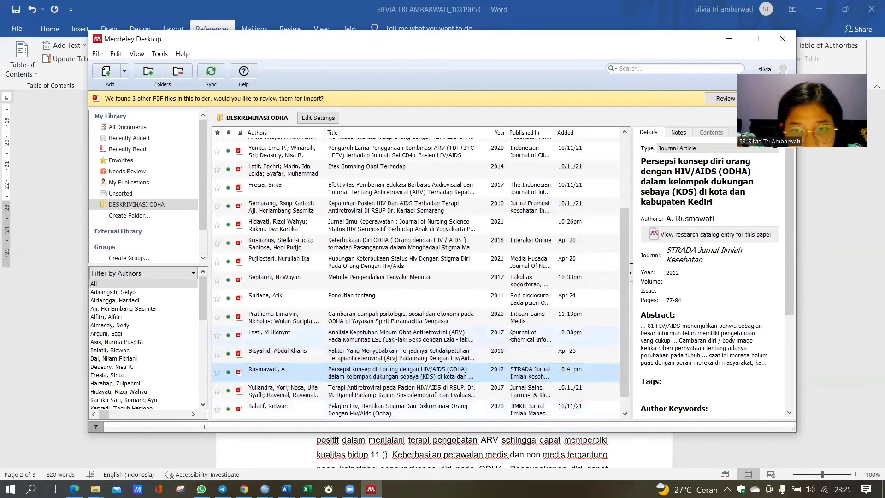
click(728, 40)
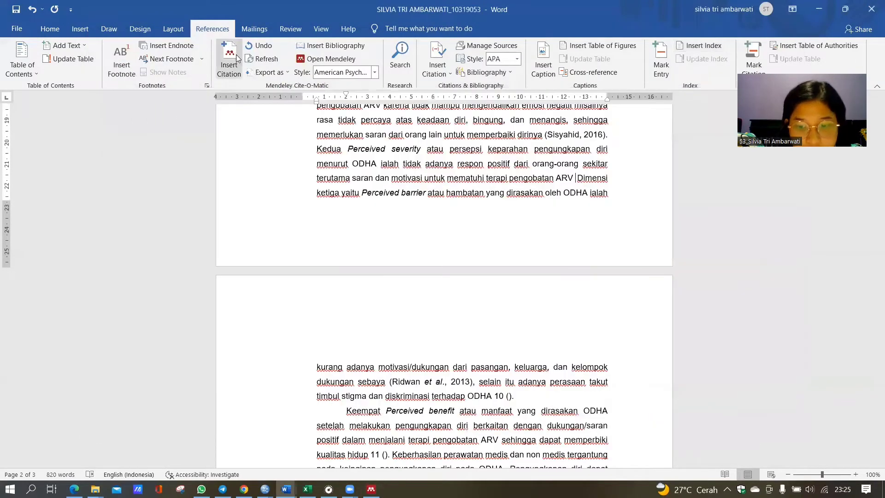
Search Mendeley for "persepsi konsep diri", insert "Persepsi konsep diri orang dengan HIV/AIDS (ODHA)" (2012) as the citation after "pengobatan ARV", and end the sentence with a period.
click(236, 54)
text(persepsi konsep diri)
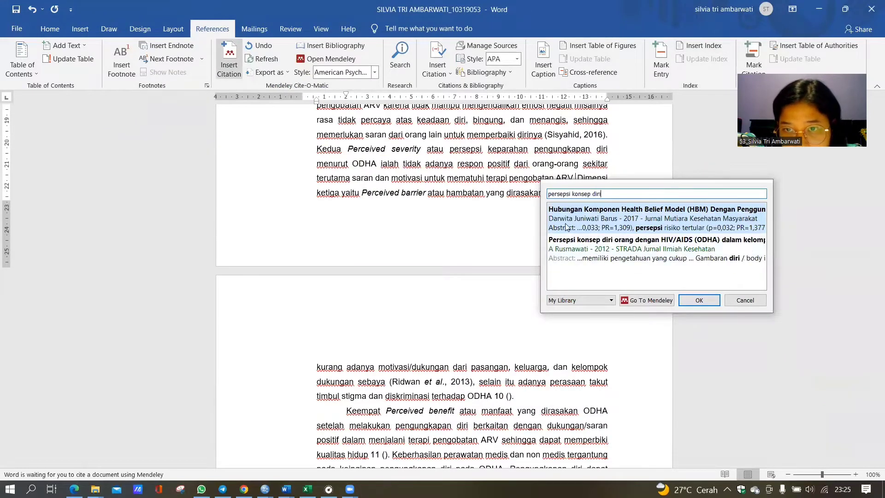
click(585, 244)
click(706, 206)
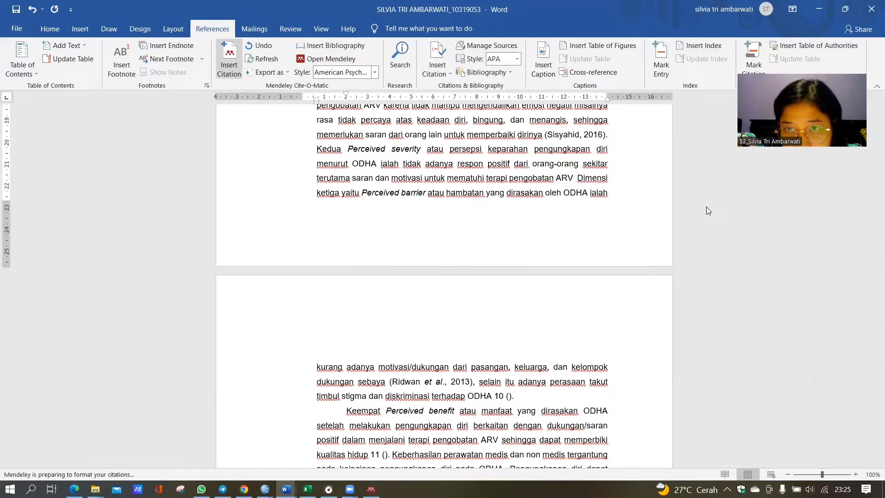
text(.)
Delete the placeholder "10 ()" and its period after "stigma dan diskriminasi terhadap ODHA".
scroll(456, 208, down, 2)
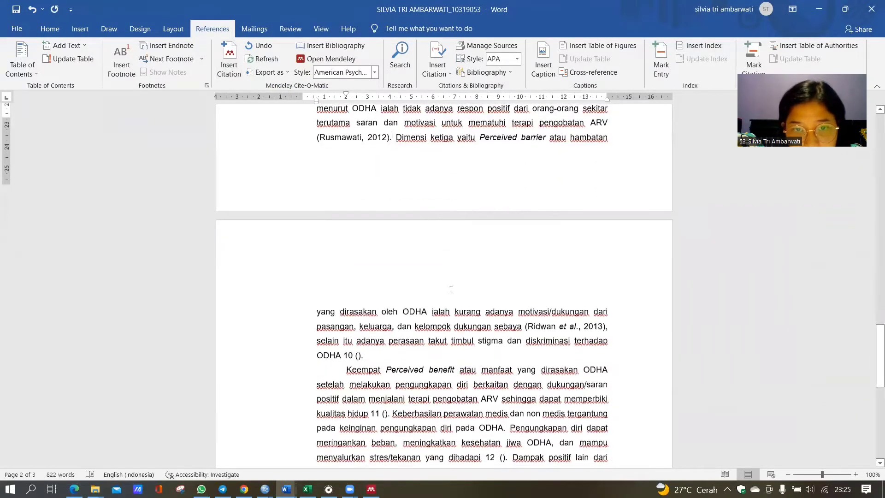
click(369, 355)
key(BackSpace)
key(BackSpace)
key(BackSpace)
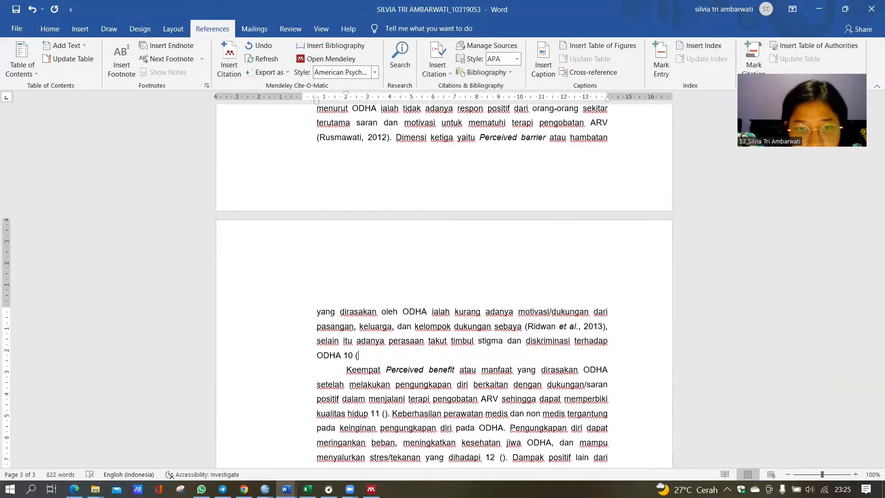
Switch to Mendeley Desktop, add the file PI 10 from the DAPUS PI folder, and return to the Word document.
key(alt+Tab)
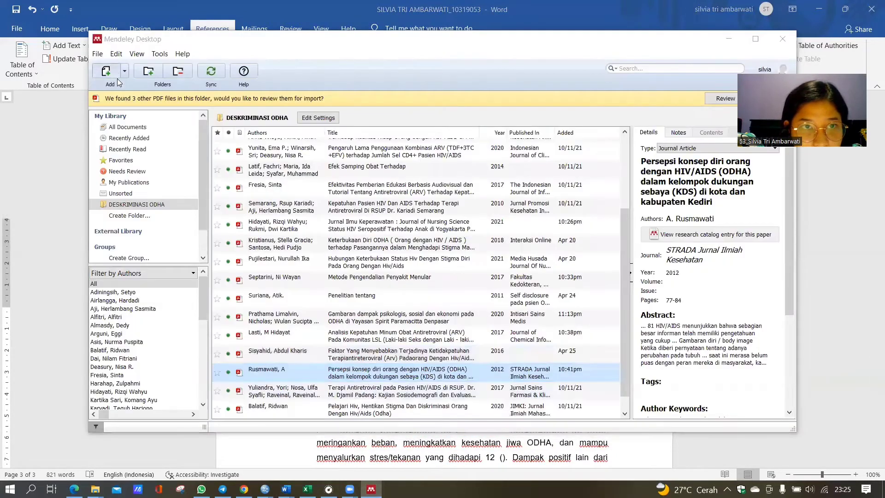
key(ctrl+o)
click(295, 255)
click(424, 306)
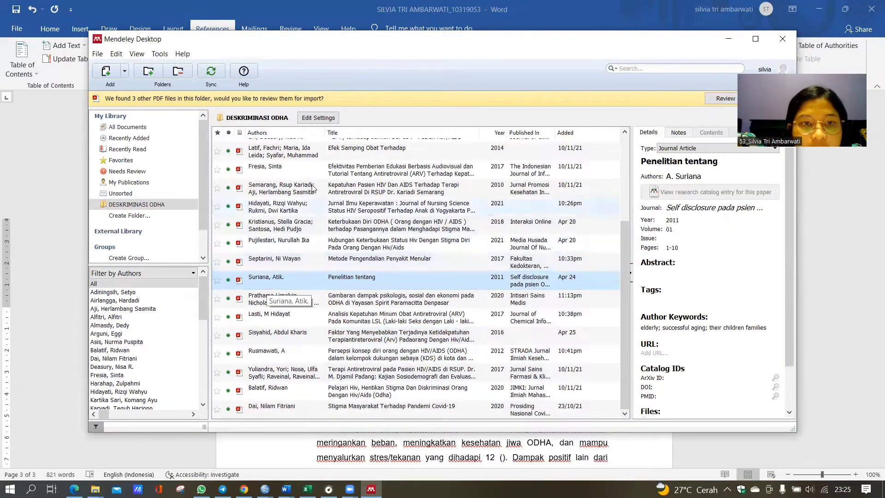
scroll(260, 284, up, 3)
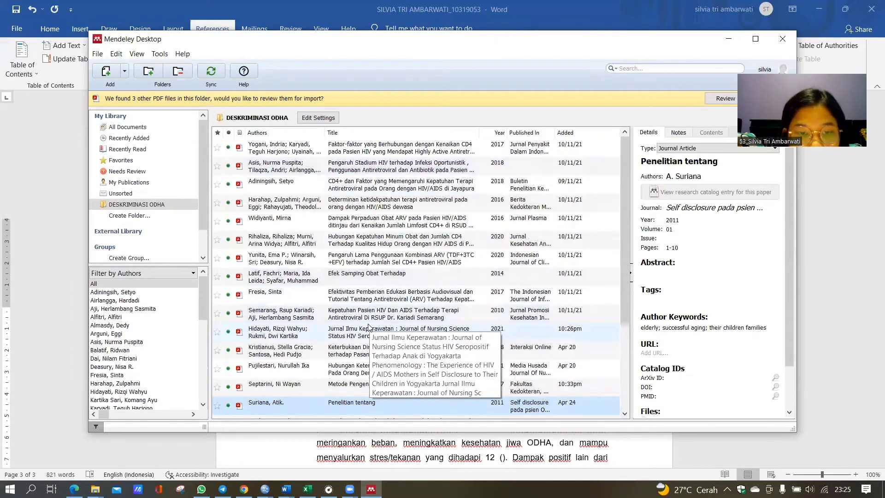
click(106, 71)
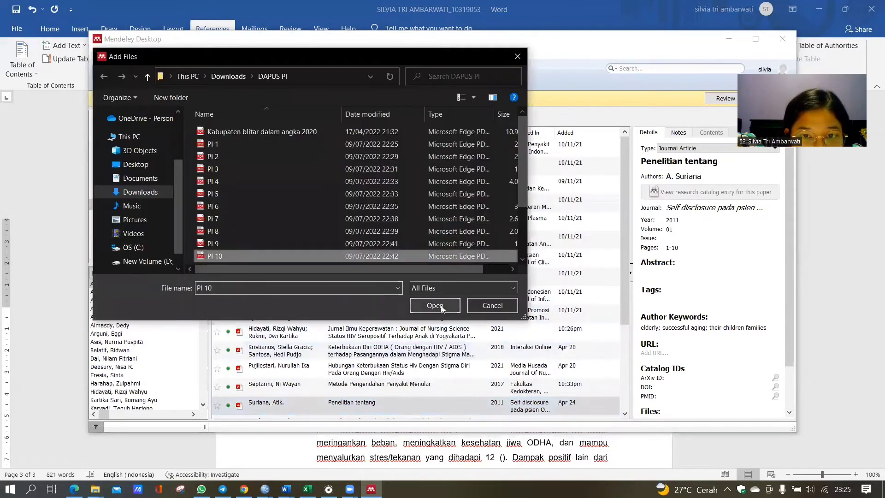
click(440, 307)
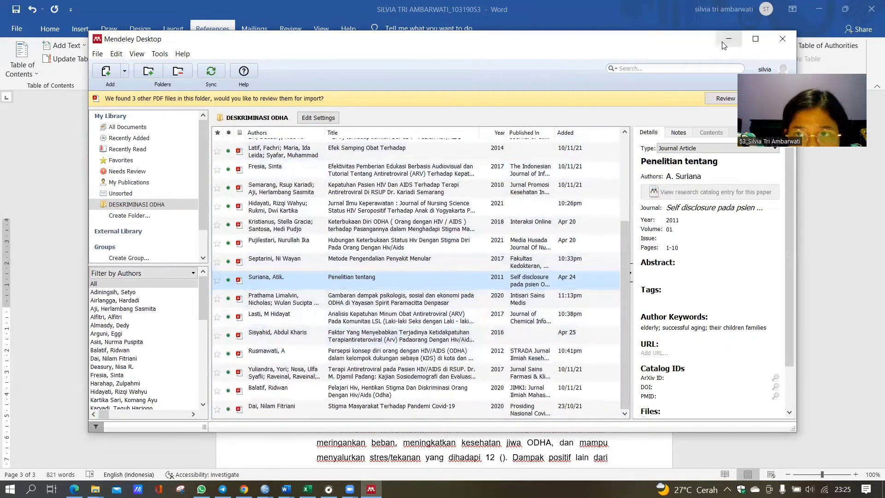
click(727, 40)
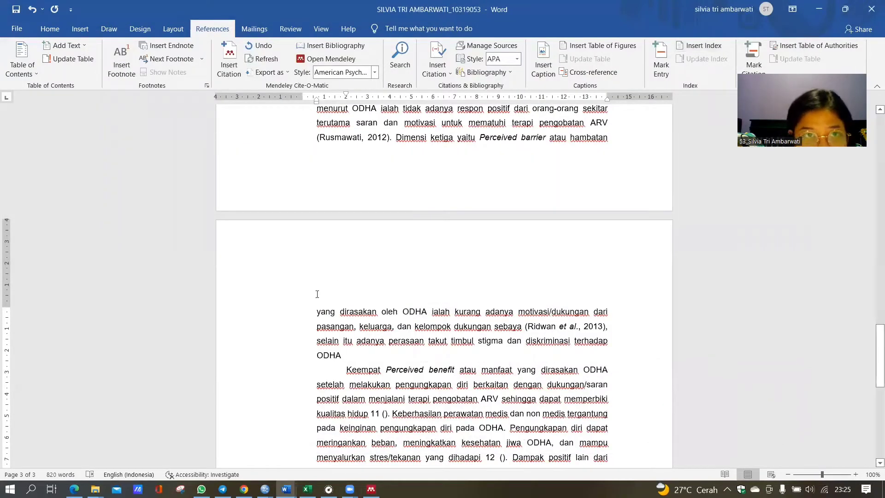
Search Mendeley by the author's surname, insert "Penelitian tentang" (2011) as the citation after "diskriminasi terhadap ODHA", and end the sentence with a period.
click(230, 62)
text(suriana)
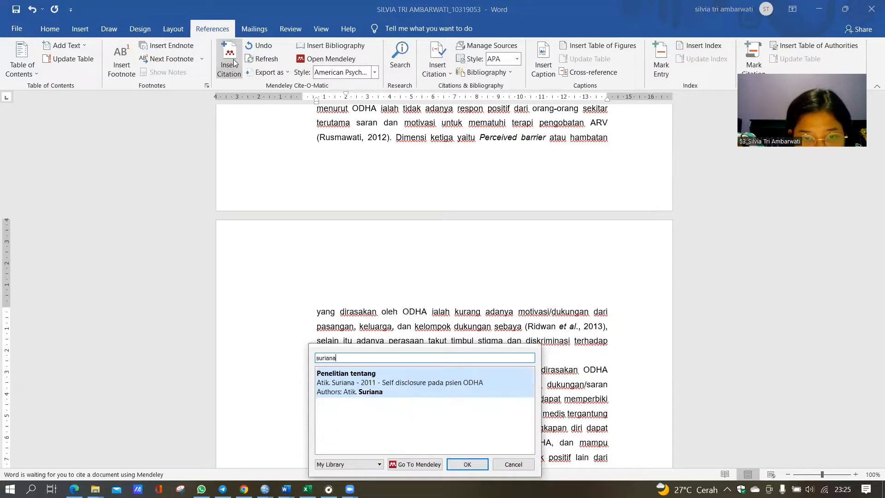
click(466, 464)
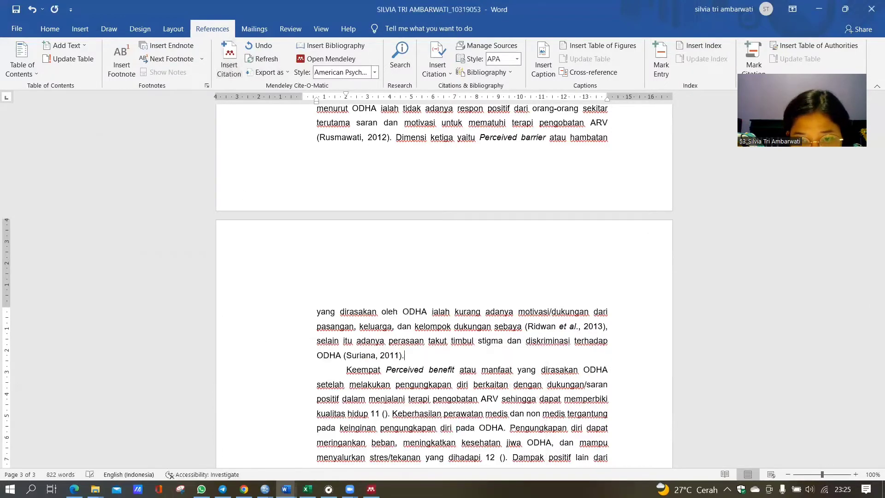
Delete the placeholder "11 ()" after "dapat memperbiki kualitas hidup", keeping the period.
scroll(415, 352, down, 2)
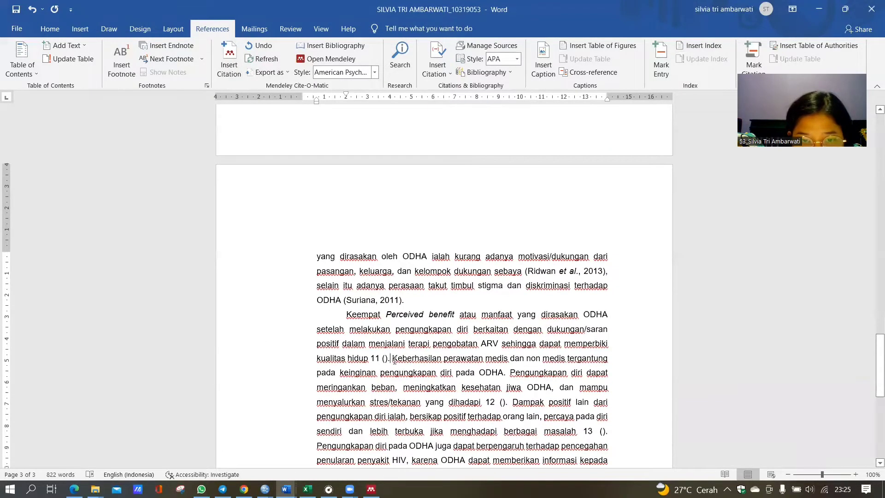
key(space)
key(Left)
key(Left)
key(BackSpace)
key(BackSpace)
key(BackSpace)
key(BackSpace)
key(BackSpace)
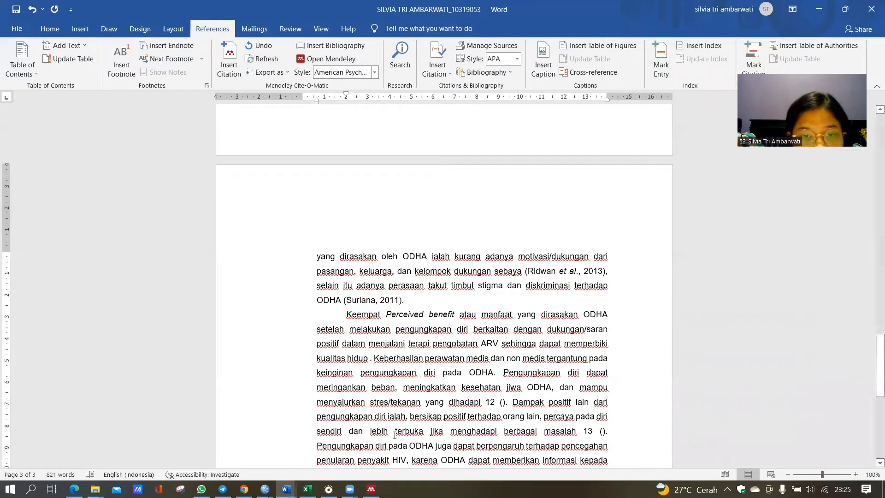
Switch to Mendeley Desktop, add the file PI 11 from the DAPUS PI folder, and return to the Word document.
click(371, 489)
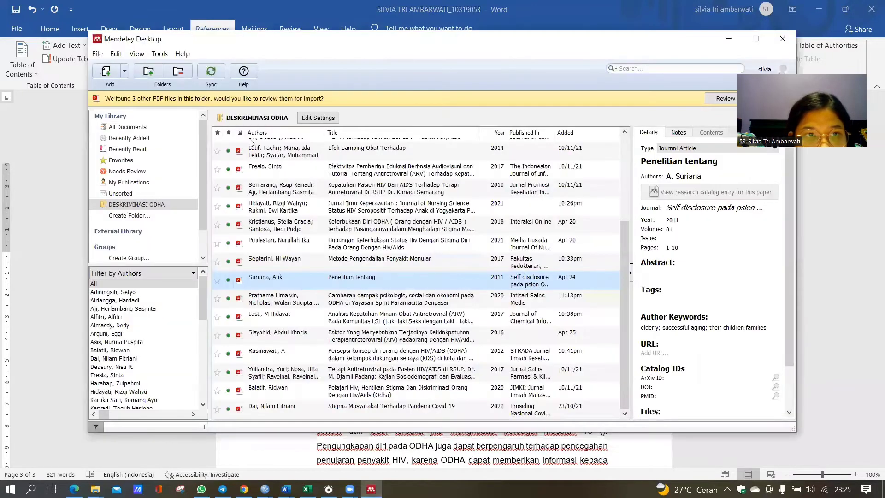
click(104, 65)
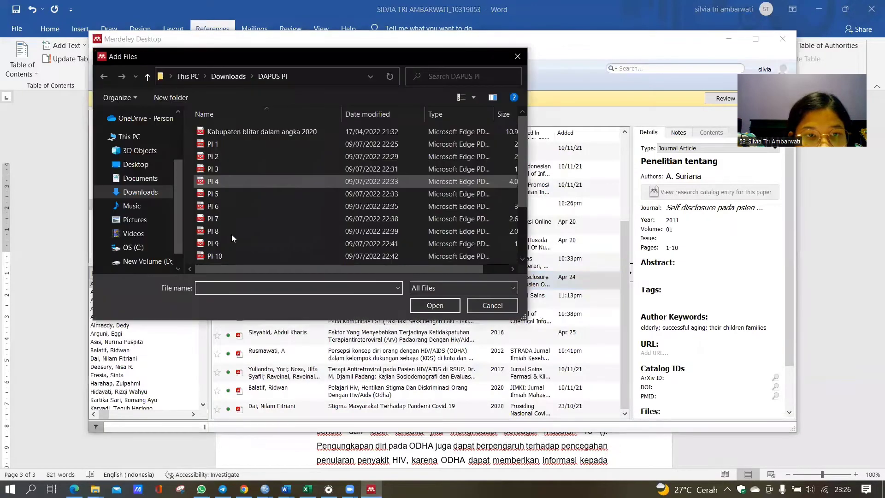
scroll(232, 235, down, 2)
click(223, 193)
click(435, 305)
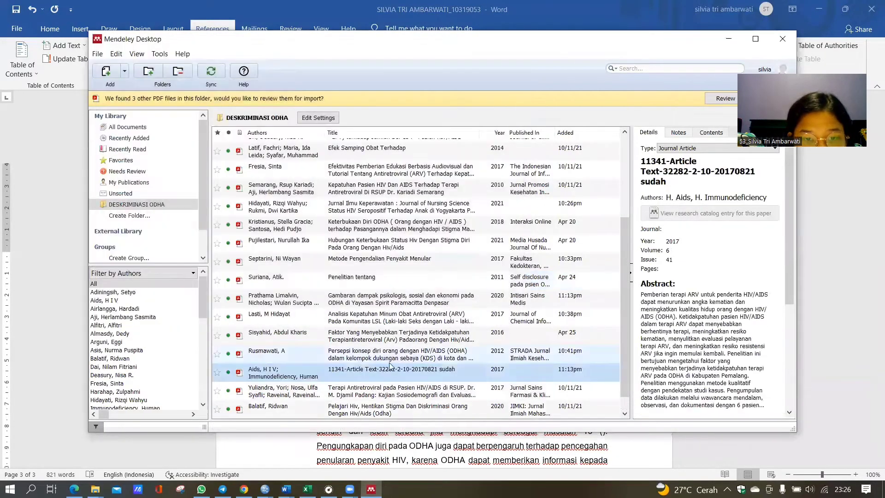
click(282, 447)
click(236, 63)
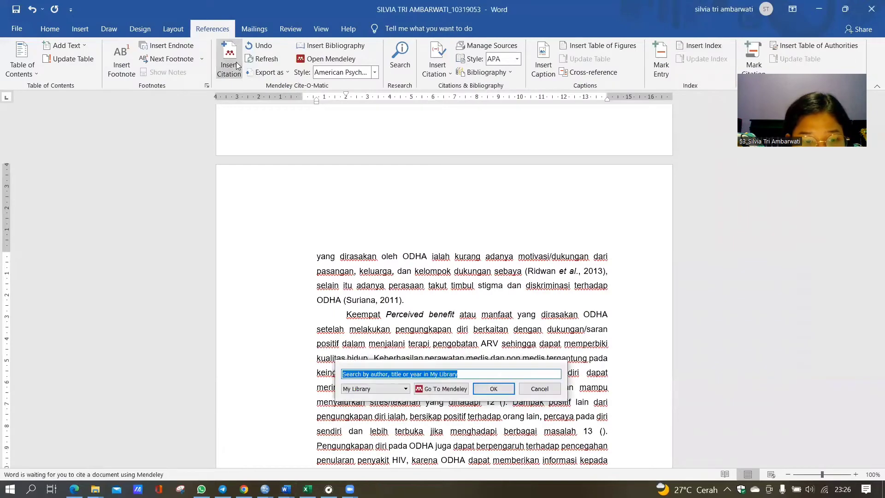
click(529, 392)
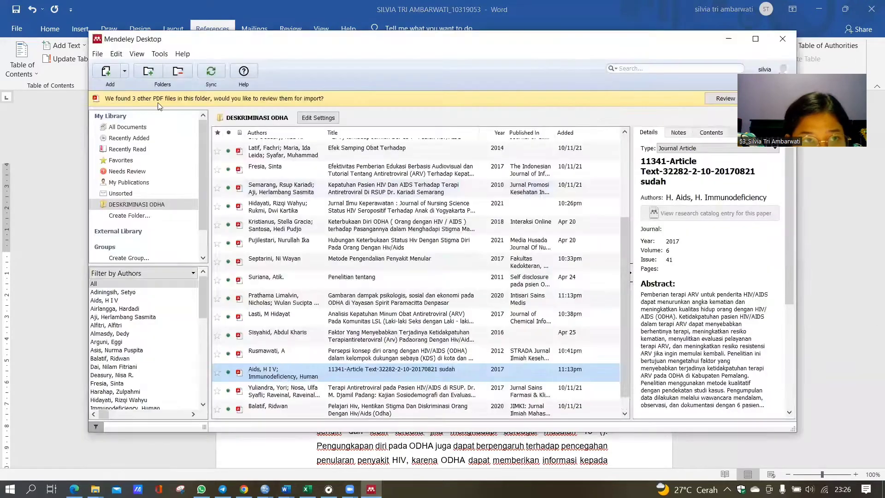
Add the file PI 9 from the DAPUS PI folder in Mendeley Desktop and return to the Word document.
click(115, 82)
click(214, 242)
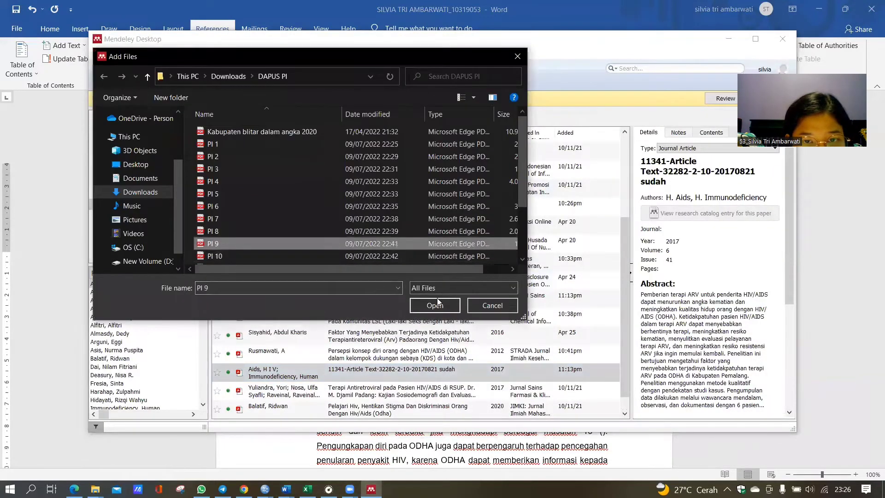
click(434, 304)
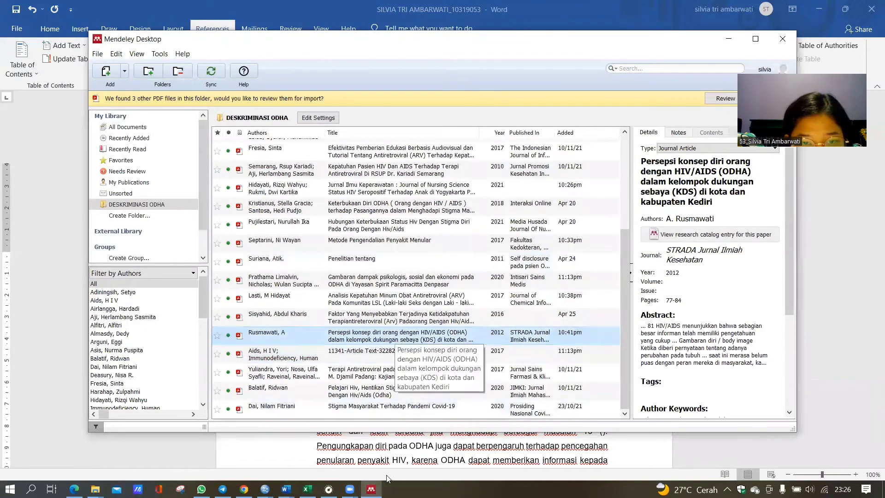
click(287, 489)
click(440, 445)
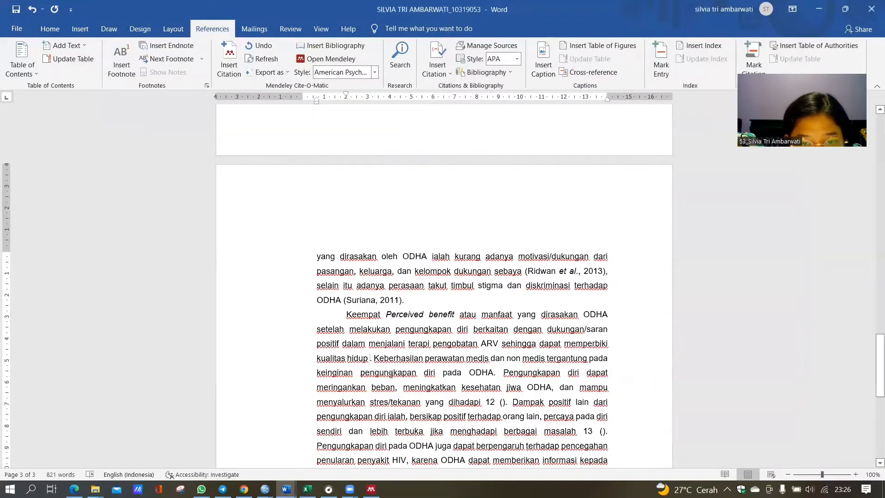
Search Mendeley for "persepsi konsep" and cite "Persepsi konsep diri orang dengan HIV/AIDS (ODHA)" (2012) after "kualitas hidup".
click(229, 60)
text(perse)
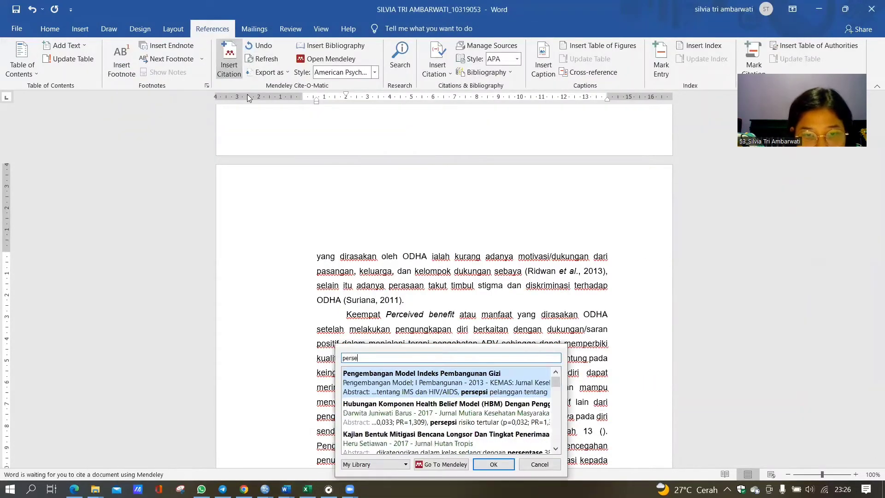
text(psi konsep)
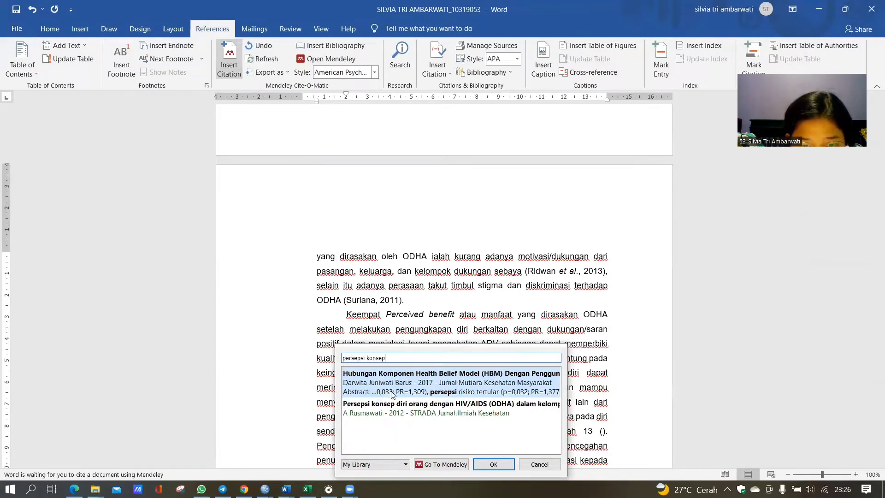
click(397, 409)
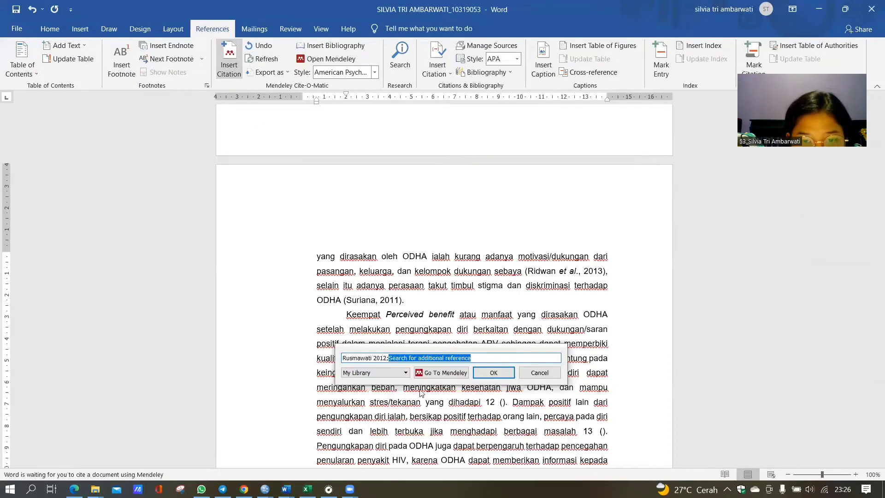
click(493, 372)
Delete the placeholder "12 ()" after "stres/tekanan yang dihadapi", keeping the period, and add the file PI 12 in Mendeley Desktop.
scroll(560, 353, down, 2)
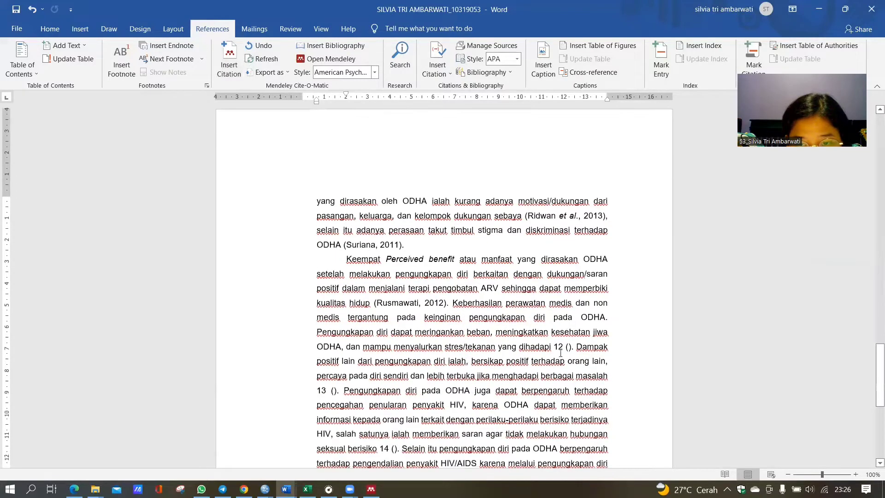
key(ctrl+z)
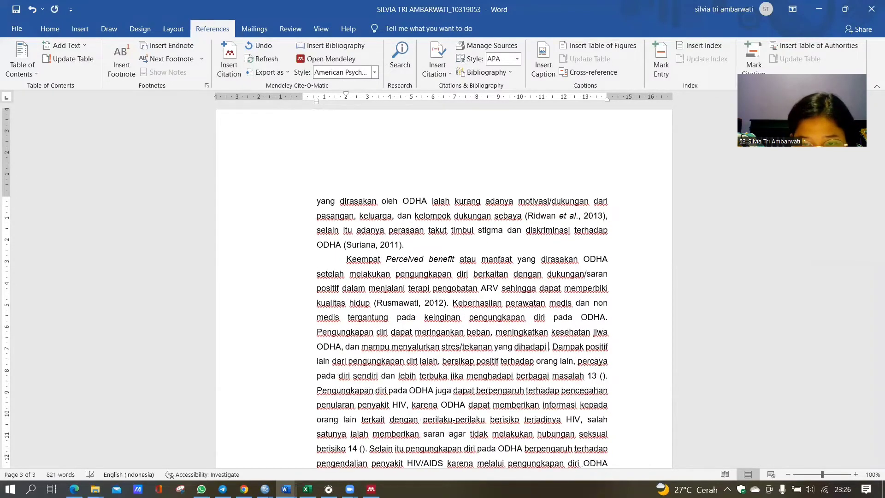
click(371, 489)
click(106, 74)
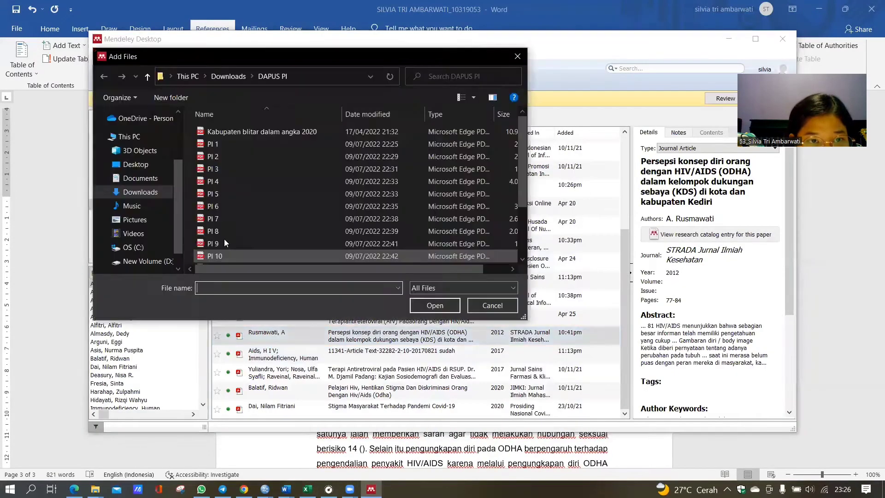
click(214, 208)
click(440, 304)
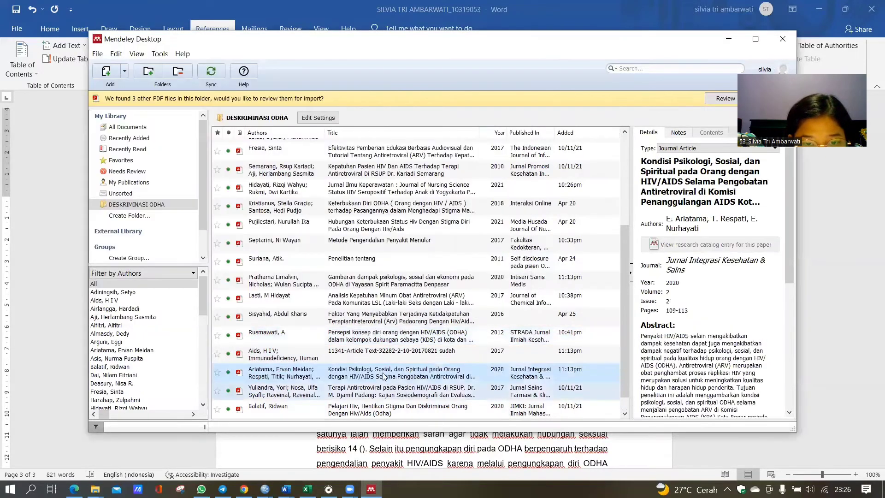
mouse_move(286, 487)
click(435, 442)
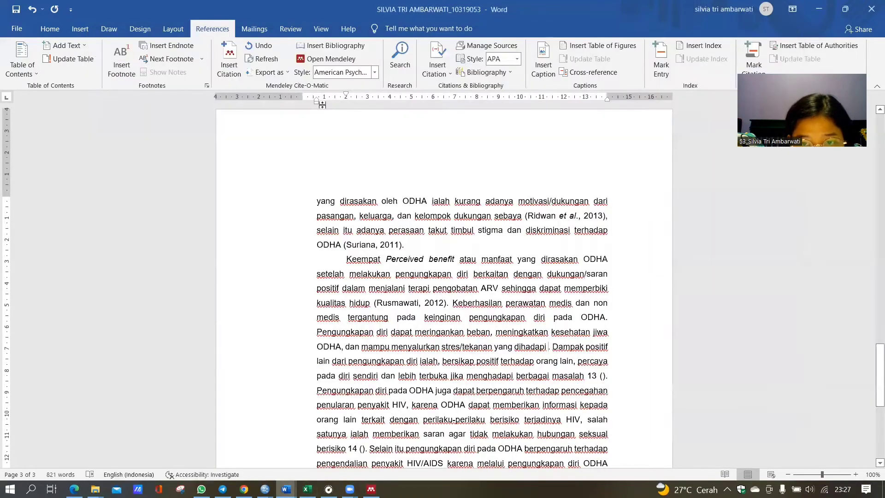
click(229, 57)
text(kondisi psikologis)
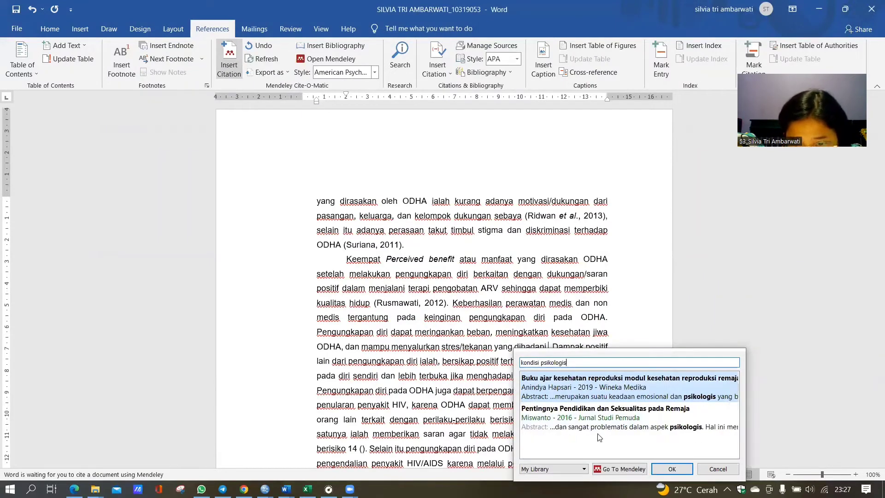
click(717, 468)
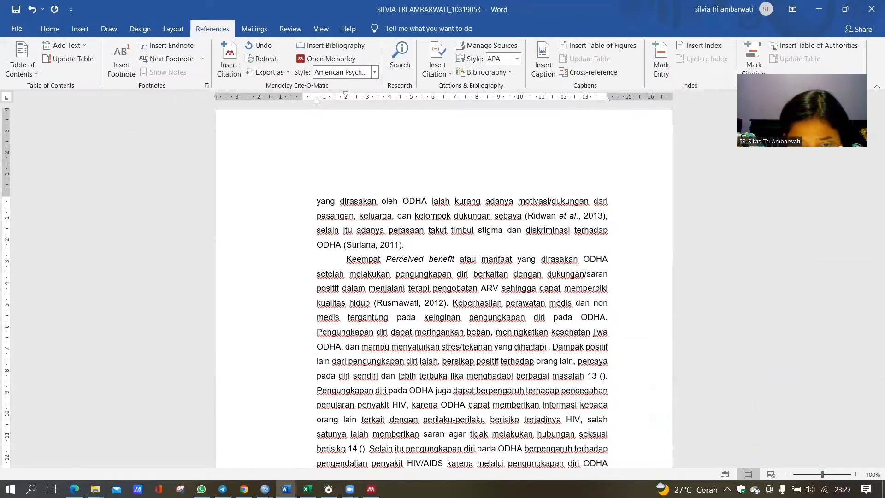
Look up the newly added article's author in Mendeley Desktop, and cite that 2020 article after "yang dihadapi" by searching the surname.
click(371, 489)
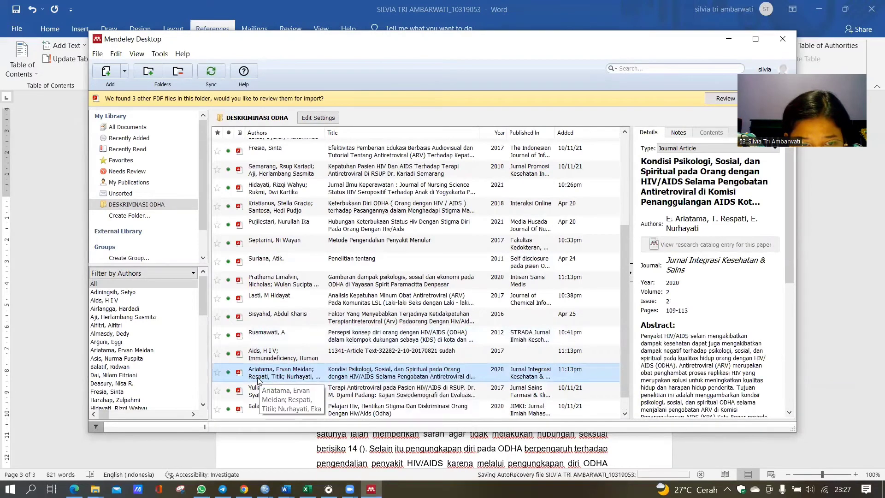
click(459, 440)
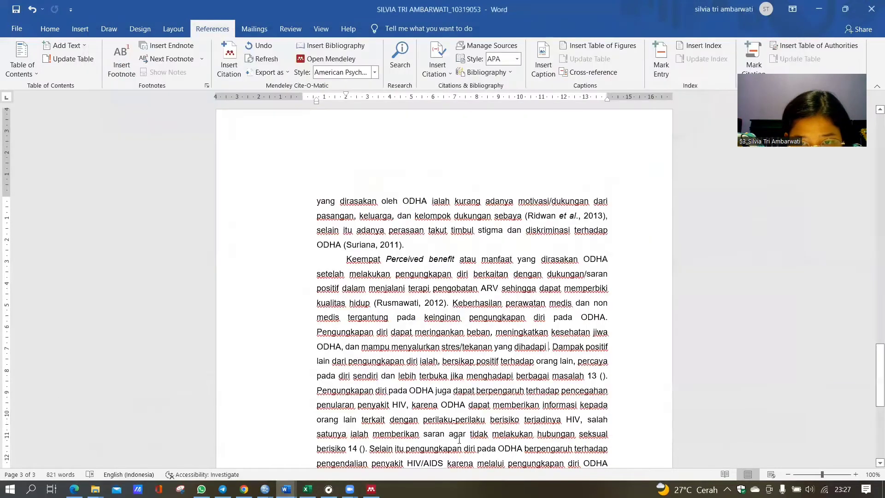
click(229, 64)
text(ariata)
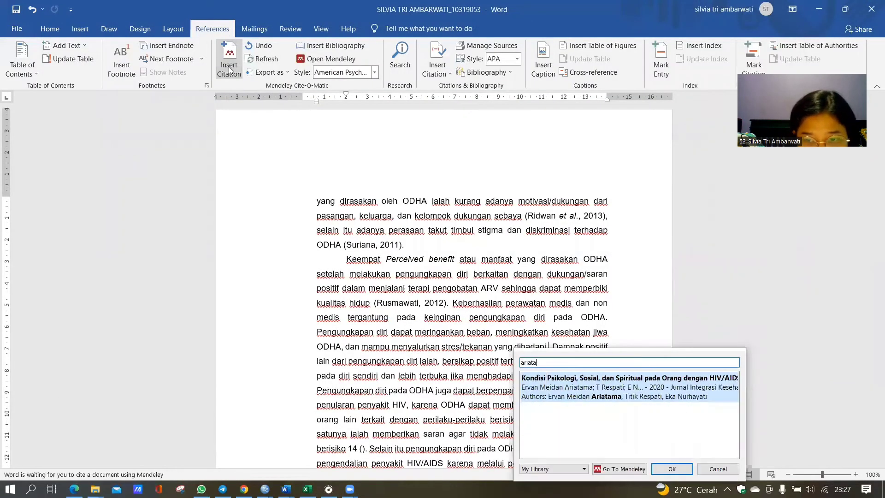
click(687, 468)
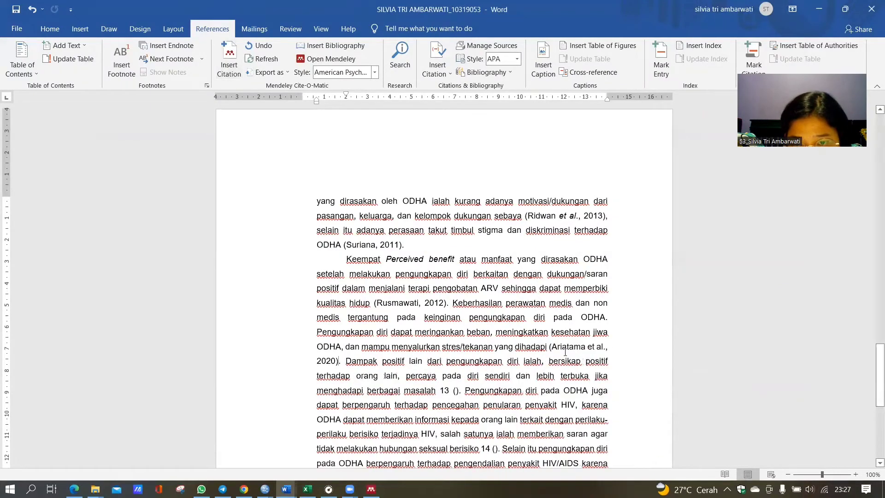
Delete the placeholder "13 ()" after "jika menghadapi berbagai masalah", keeping the period.
scroll(457, 377, down, 3)
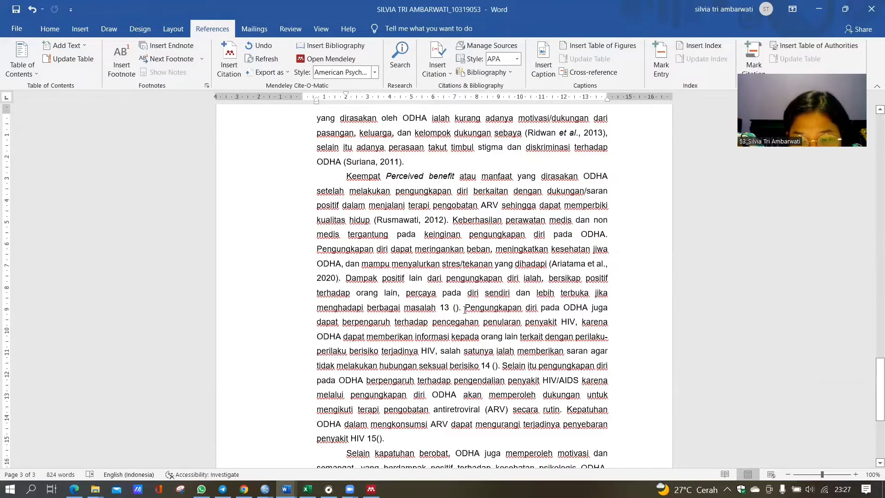
click(459, 308)
key(BackSpace)
key(BackSpace)
key(BackSpace)
key(BackSpace)
key(BackSpace)
Switch to Mendeley Desktop, add the file PI 13 from the DAPUS PI folder, and return to the Word document.
click(370, 489)
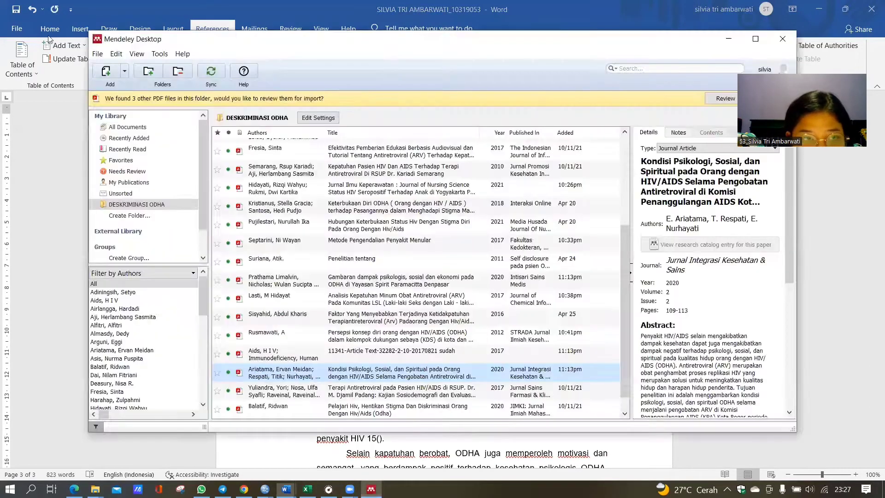
click(99, 75)
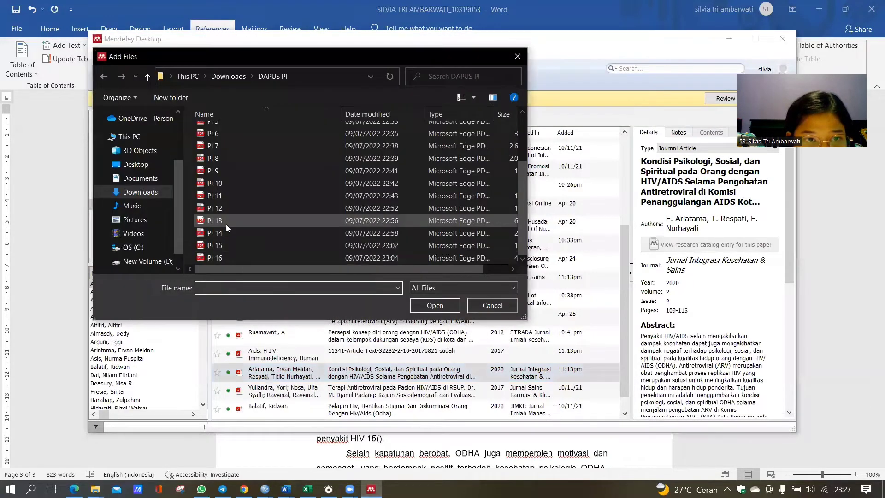
click(225, 221)
click(434, 305)
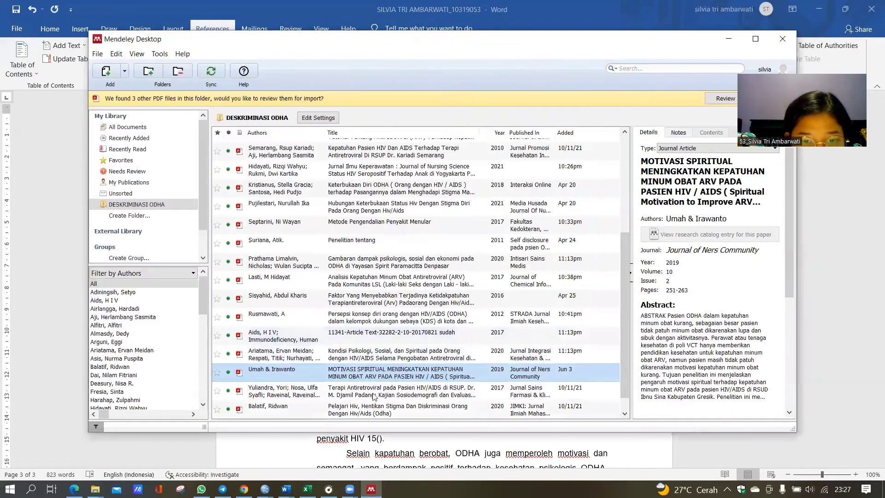
click(287, 489)
click(470, 442)
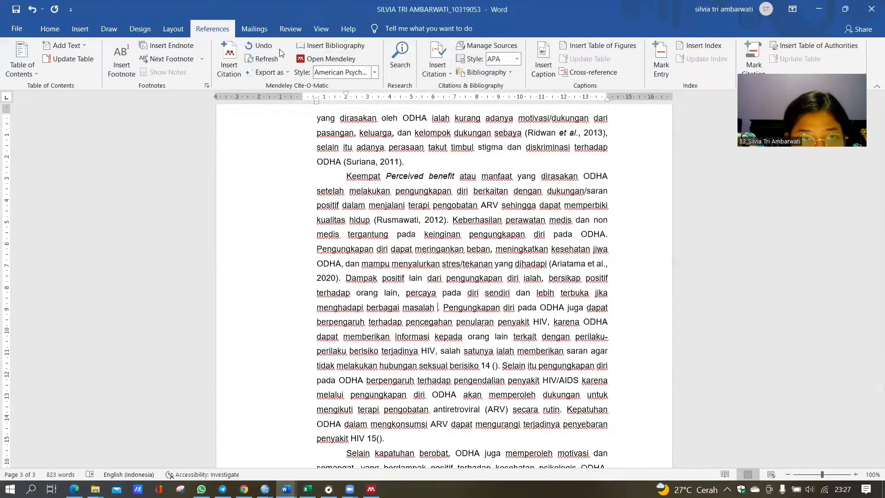
Search Mendeley for "motivasi spi" and cite the 2019 article on "MOTIVASI SPIRITUAL" after "menghadapi berbagai masalah".
click(236, 58)
text(motivasi spi)
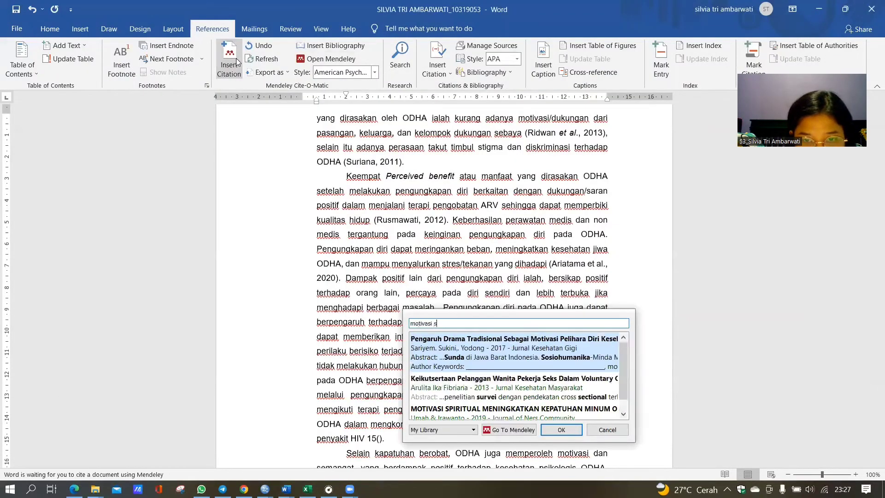
click(544, 430)
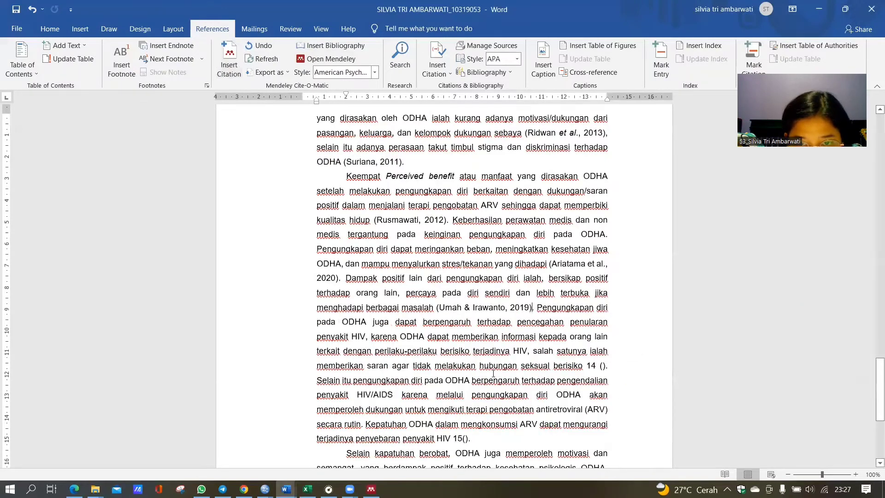
Delete the placeholder "14 ()" after "hubungan seksual berisiko", end the sentence with a period, and remove the space before "Selain itu".
key(Delete)
key(Delete)
key(BackSpace)
key(BackSpace)
key(BackSpace)
key(BackSpace)
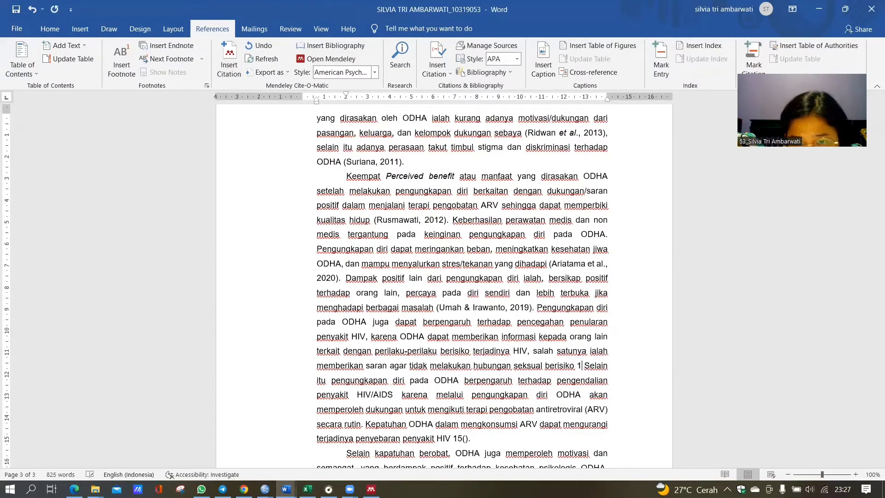
text(.)
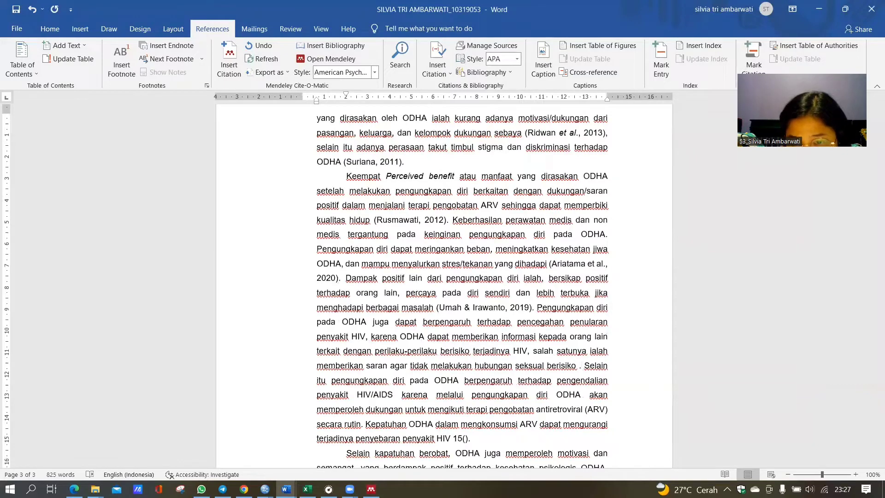
key(Delete)
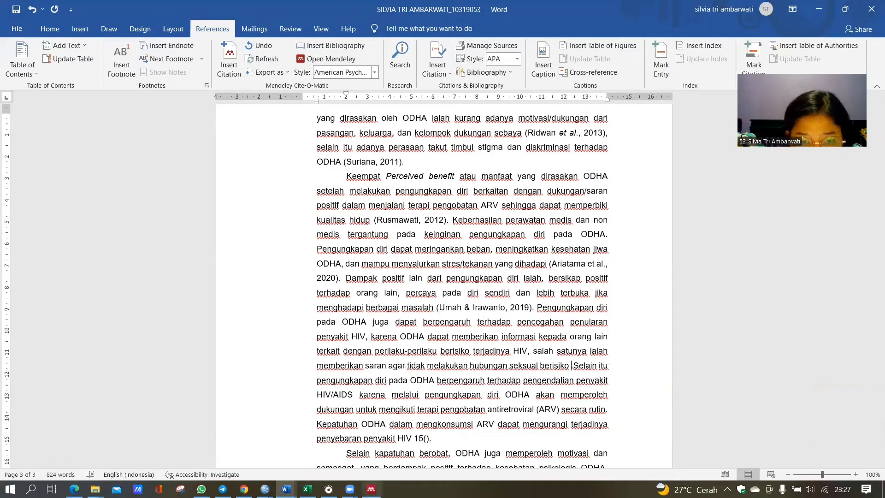
Switch to Mendeley Desktop and add the file PI 14 from the DAPUS PI folder.
click(371, 489)
click(105, 74)
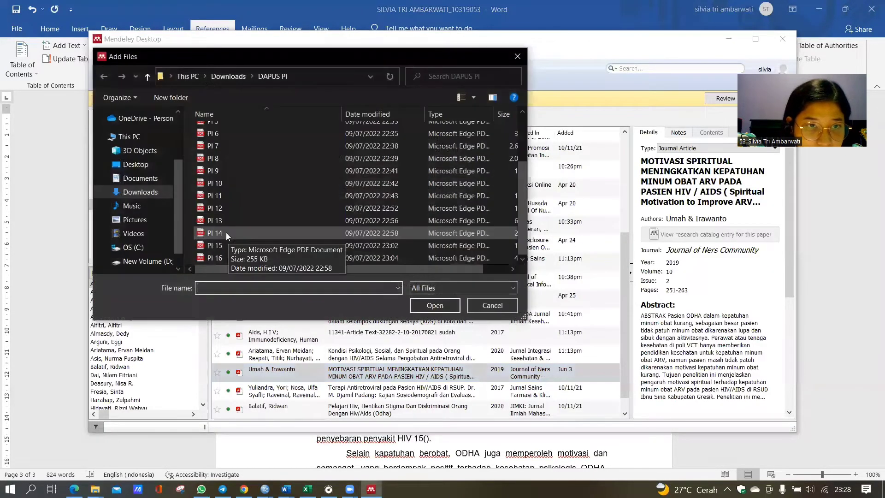
click(225, 233)
click(450, 306)
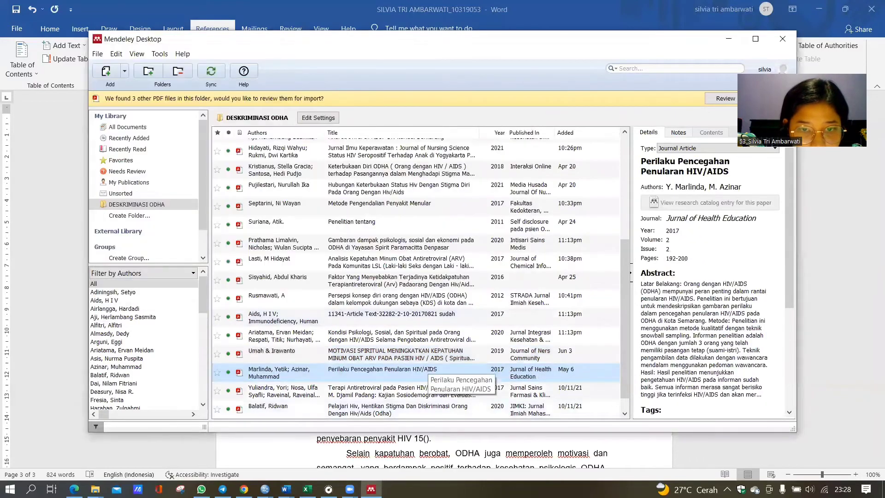
mouse_move(307, 488)
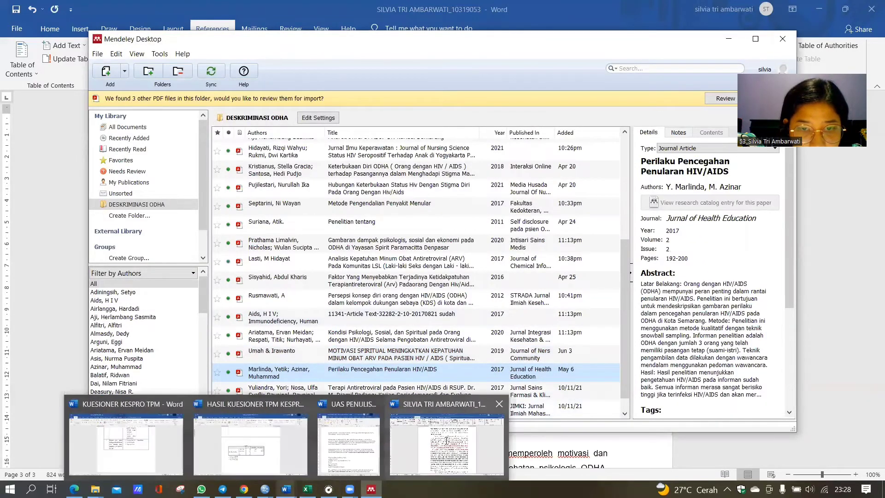
Return to the SILVIA TRI document, search Mendeley for "perilaku pencegahan penularan", and cite the 2017 "Perilaku Pencegahan Penularan HIV/AIDS" article after "hubungan seksual berisiko".
click(457, 439)
click(226, 64)
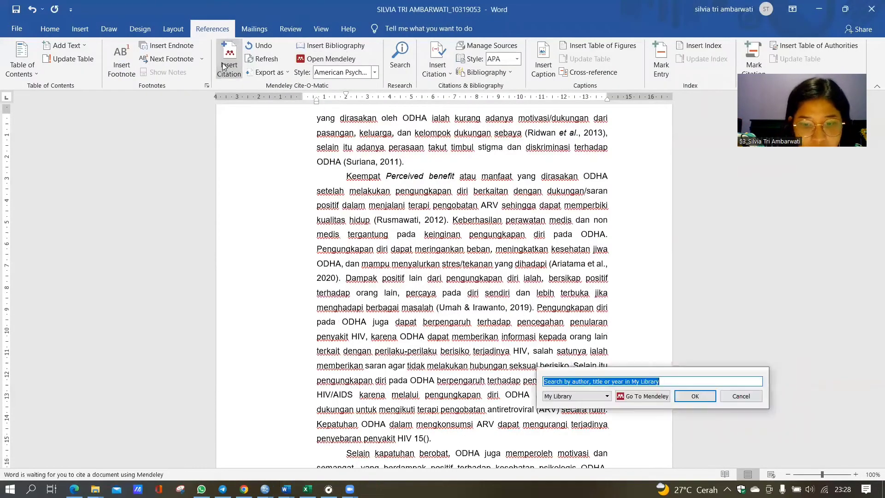
text(perilaku pencegahan )
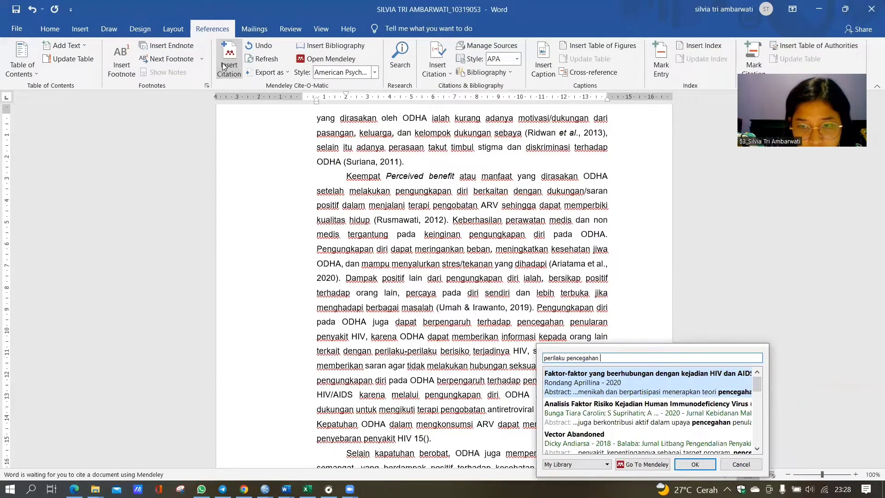
text(penularan)
scroll(590, 415, down, 4)
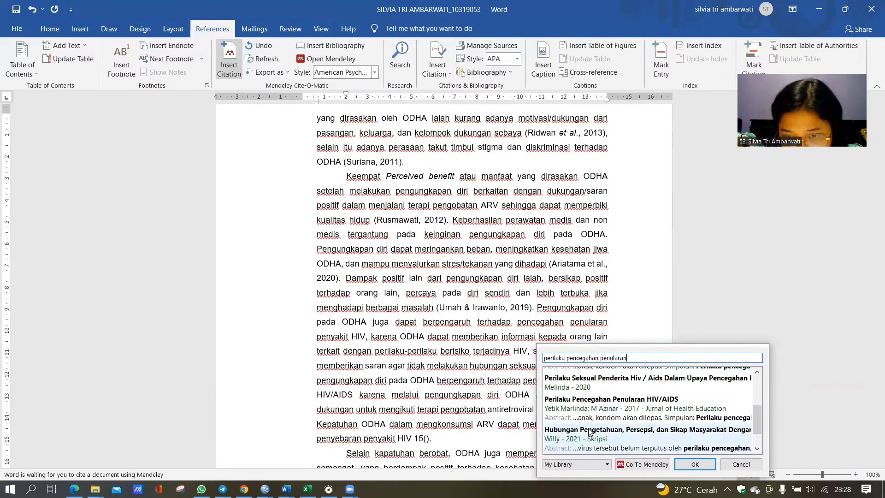
scroll(589, 419, up, 3)
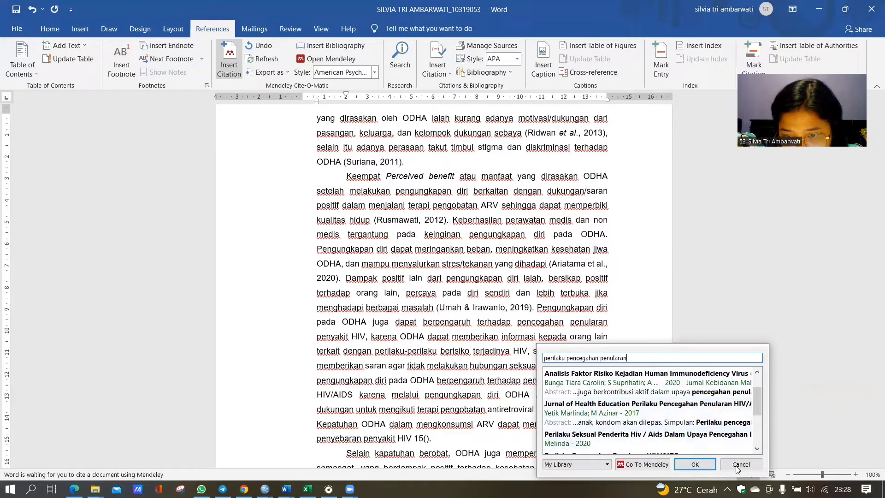
click(757, 449)
click(645, 431)
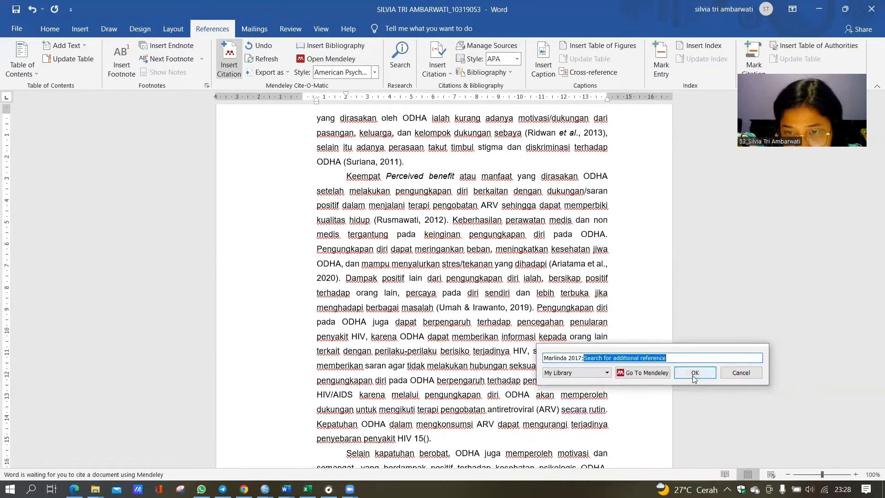
click(695, 371)
Delete the placeholder "15()." after "penyebaran penyakit HIV" at the end of the paragraph.
scroll(559, 429, down, 2)
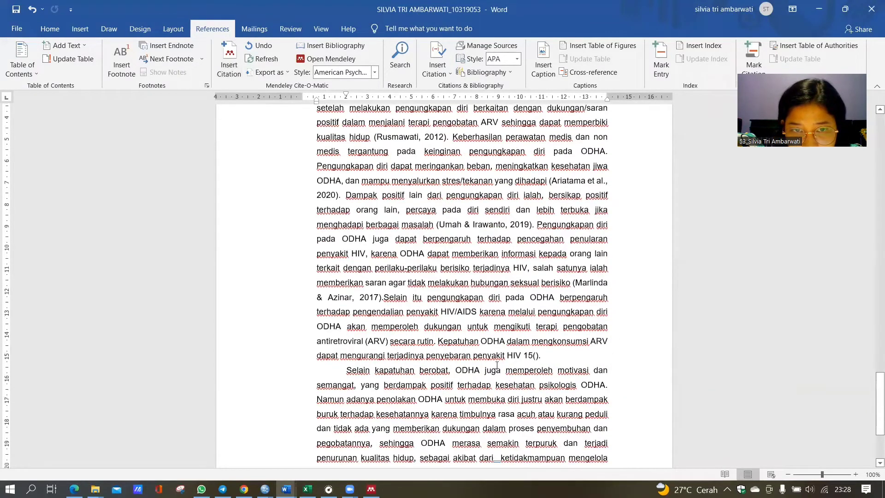
click(546, 361)
key(BackSpace)
key(BackSpace)
key(BackSpace)
key(BackSpace)
scroll(513, 394, down, 3)
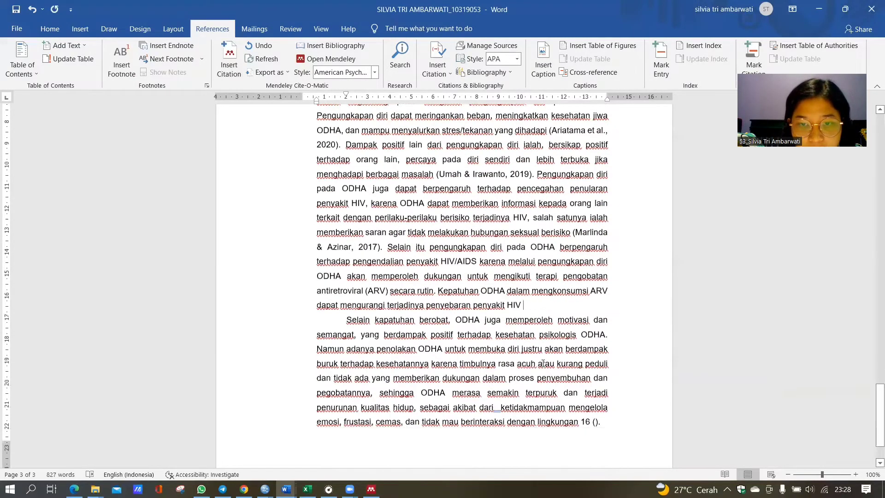
scroll(404, 436, up, 2)
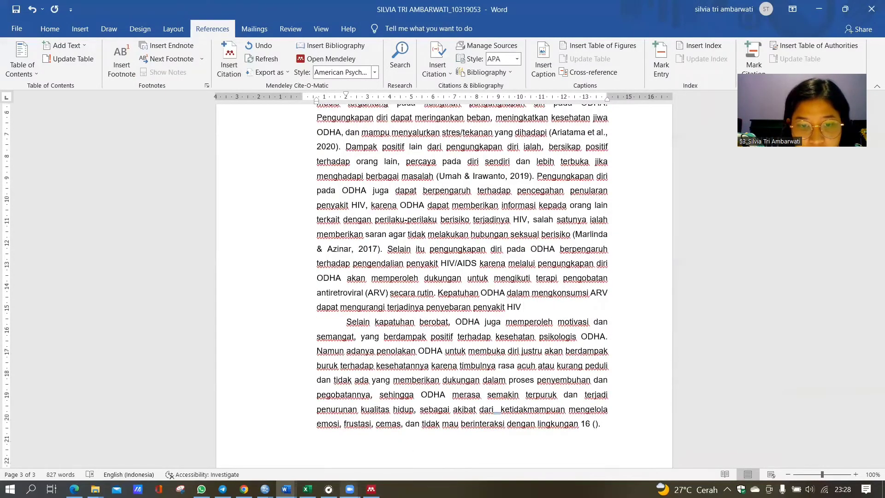
Switch to Mendeley Desktop and add the source PDF for placeholder 15 from the DAPUS PI folder.
click(371, 489)
click(105, 72)
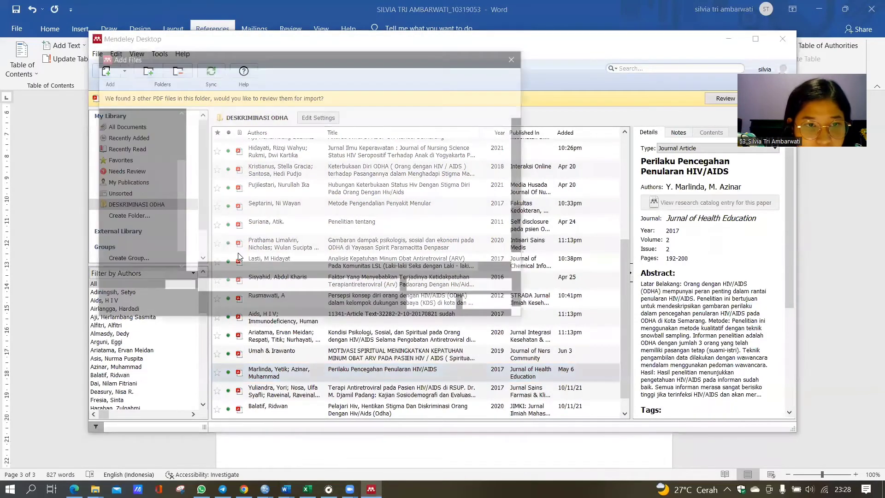
click(229, 243)
click(427, 303)
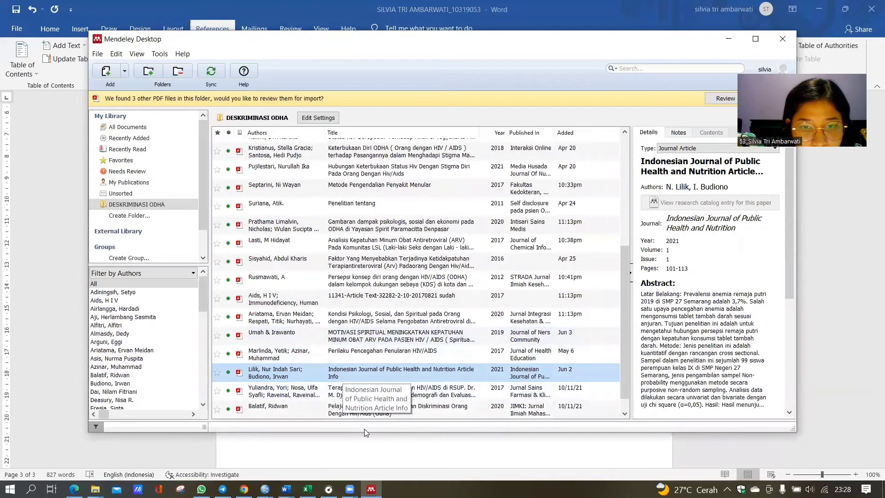
Return to Word, search Mendeley for "indonesian journal of publi", and cite the 2021 "Indonesian Journal of Public Health and Nutrition Article Info" entry after "penyakit HIV".
click(189, 441)
click(223, 67)
text(indonesian ju)
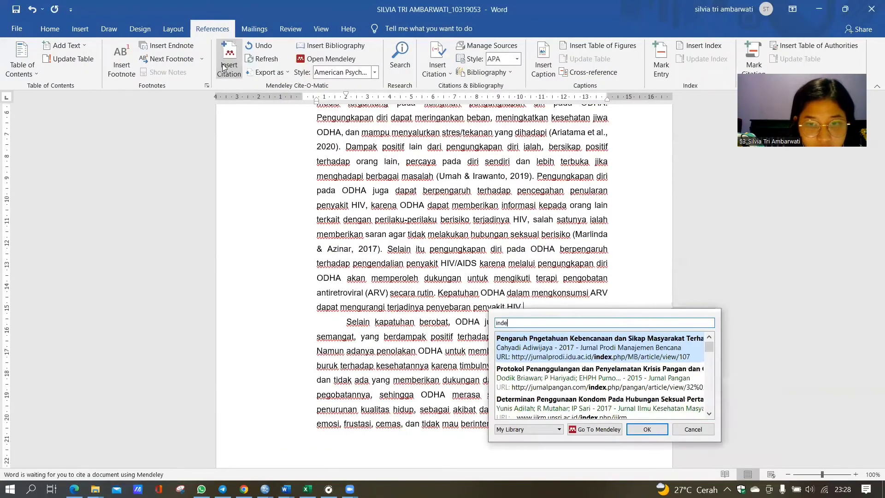
key(BackSpace)
text(ou)
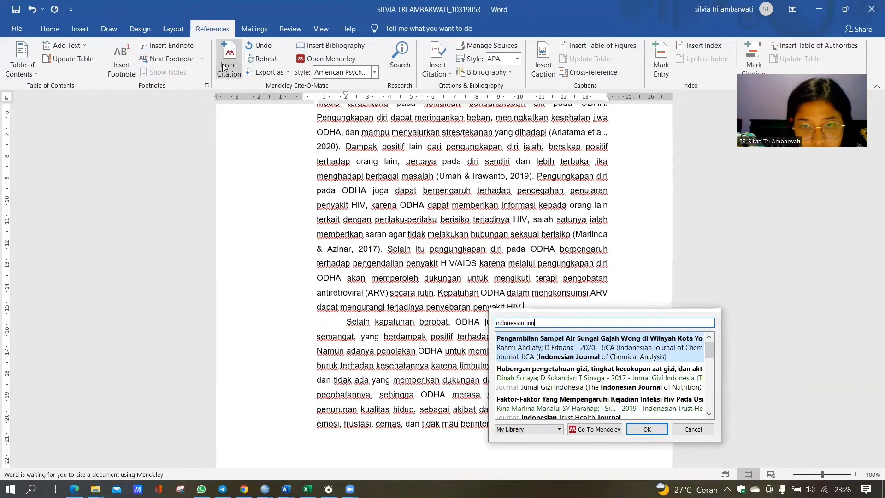
text(rnal of publi)
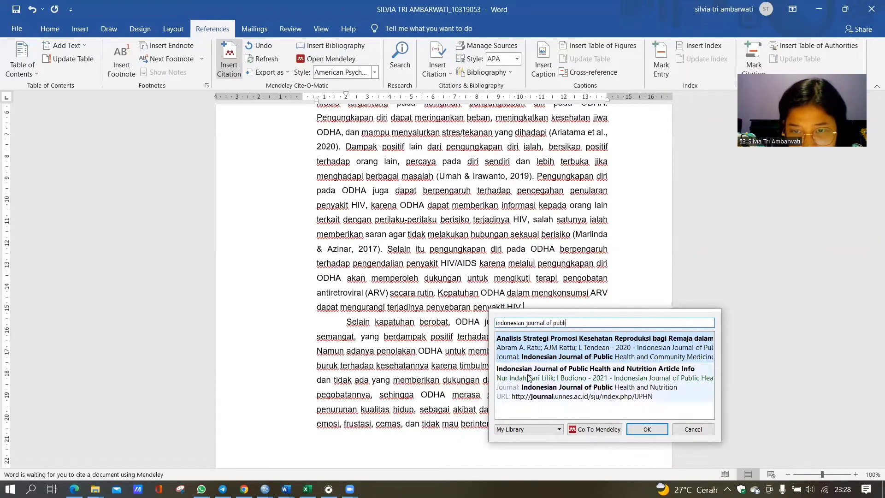
click(645, 378)
click(648, 338)
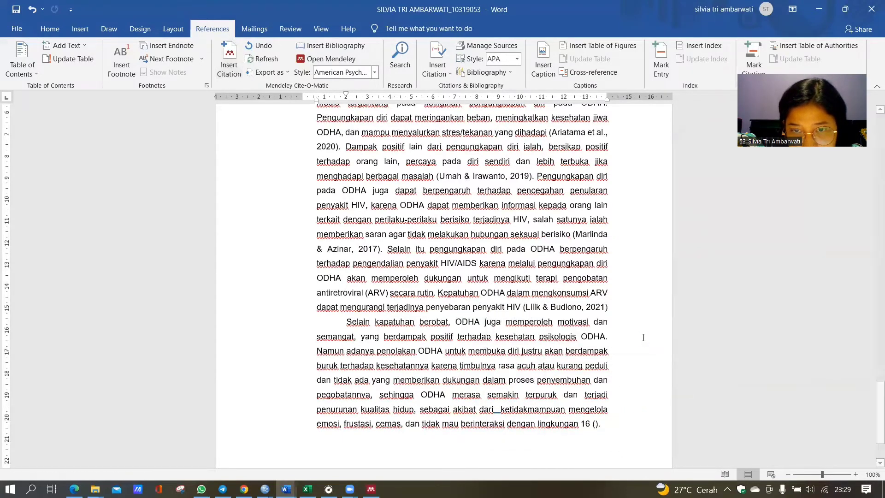
Delete the placeholder "16 ()." after "berinteraksi dengan lingkungan" at the end of the last paragraph.
scroll(561, 365, down, 3)
click(598, 353)
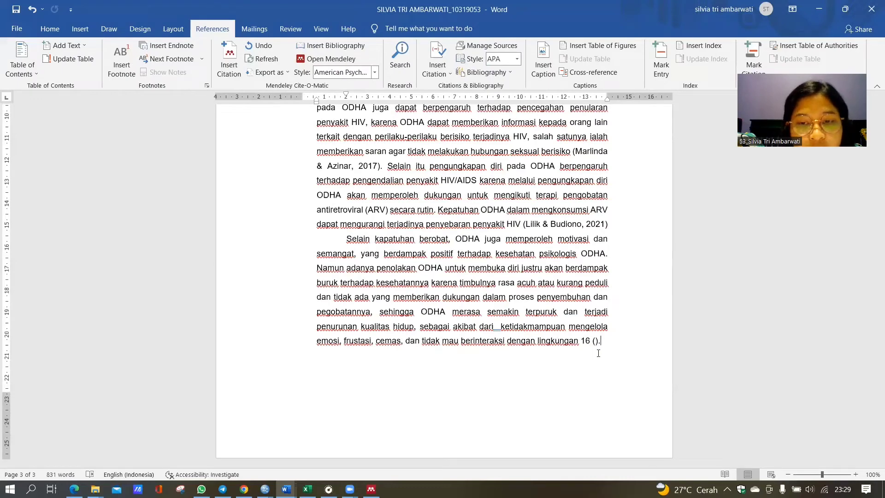
key(BackSpace)
key(BackSpace)
key(BackSpace)
key(BackSpace)
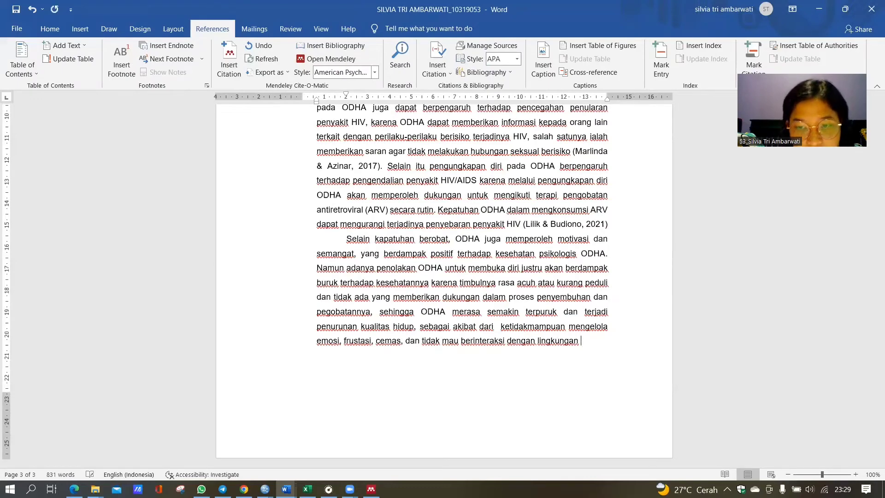
Switch to Mendeley Desktop and add the source PDF for placeholder 16 from the DAPUS PI folder.
click(371, 489)
click(105, 72)
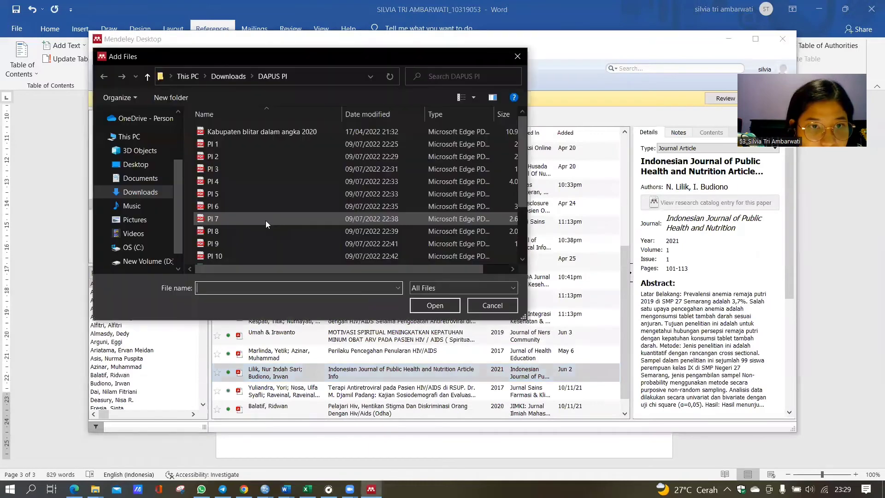
click(220, 257)
click(438, 302)
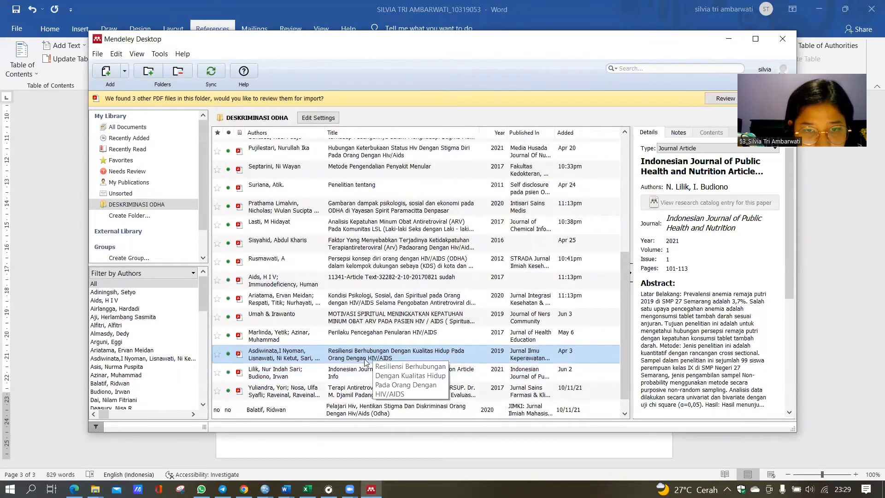
Return to Word, search Mendeley for "berhubungan dengan kualitas hidup", cite the 2019 "Resiliensi" article after "dengan lingkungan", and end the sentence with a period.
mouse_move(286, 489)
click(419, 437)
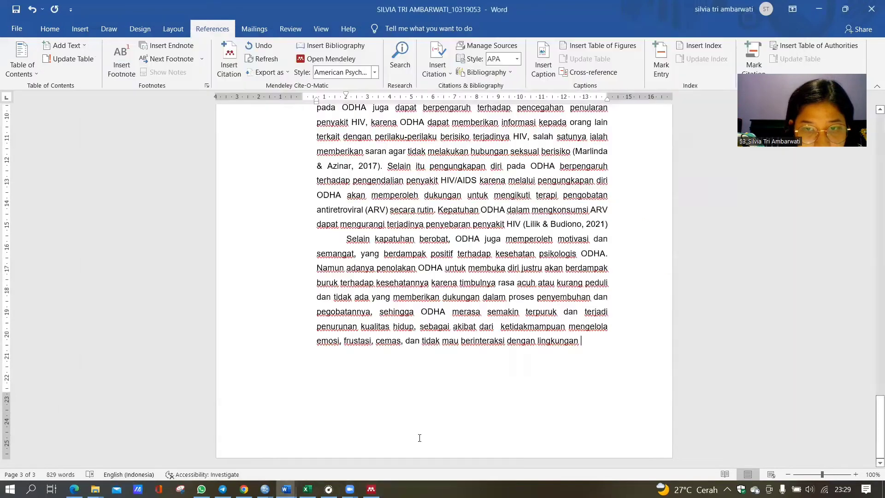
click(235, 59)
text(berhubun)
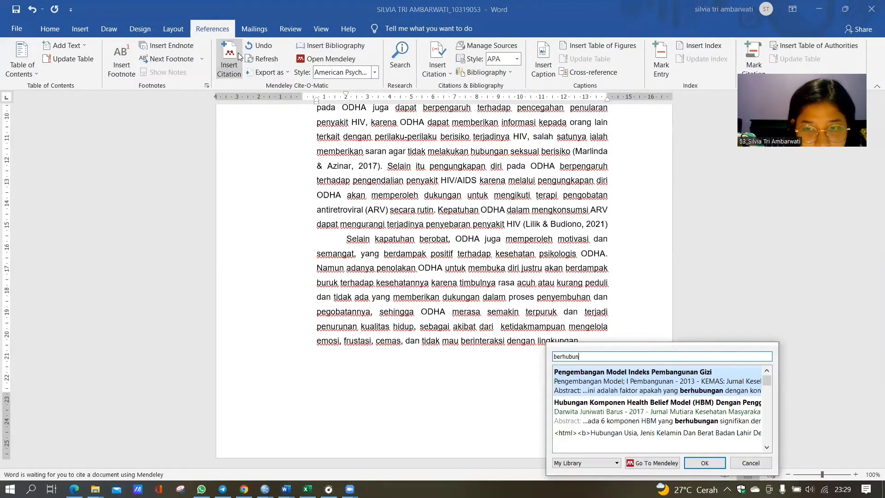
text(gan dengan kualitas hi)
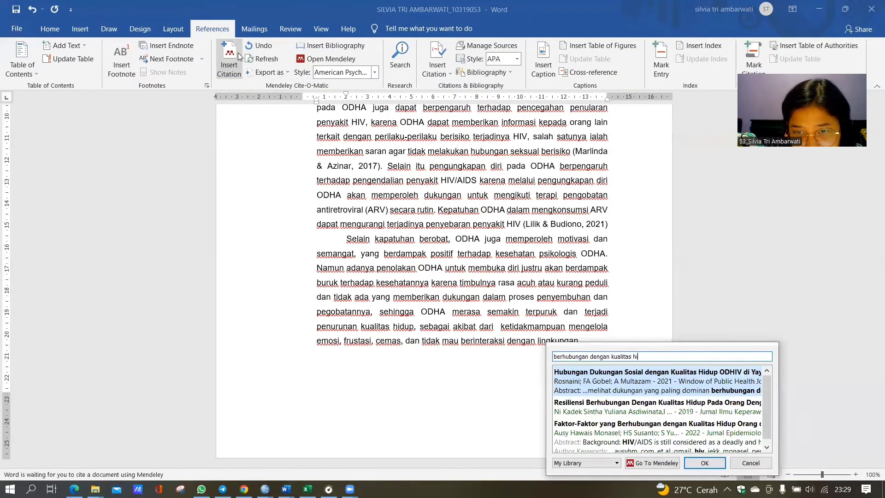
text(dup)
click(575, 408)
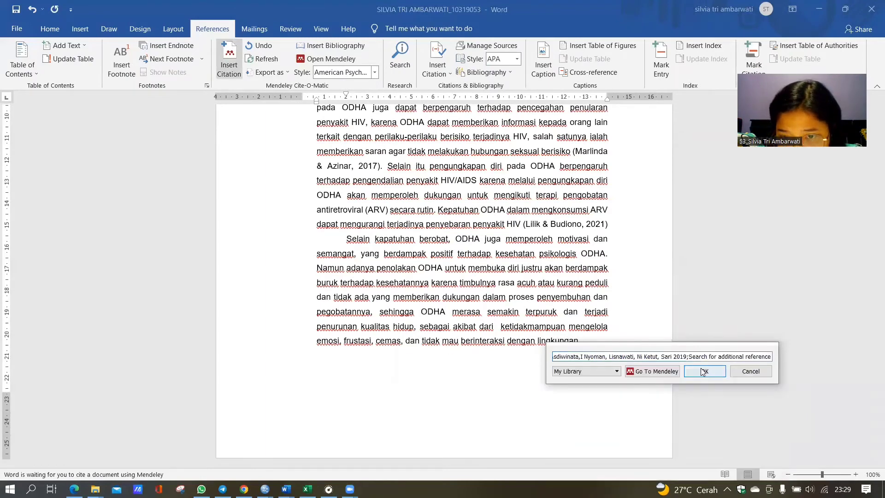
click(703, 371)
text(.)
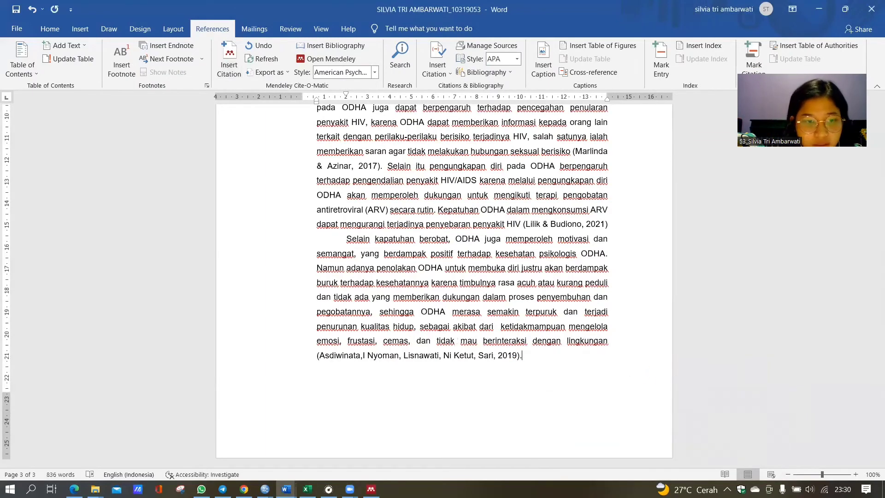
Start a new page after the last paragraph and add the centred heading "DAFTAR PUSTAKA".
key(ctrl+Return)
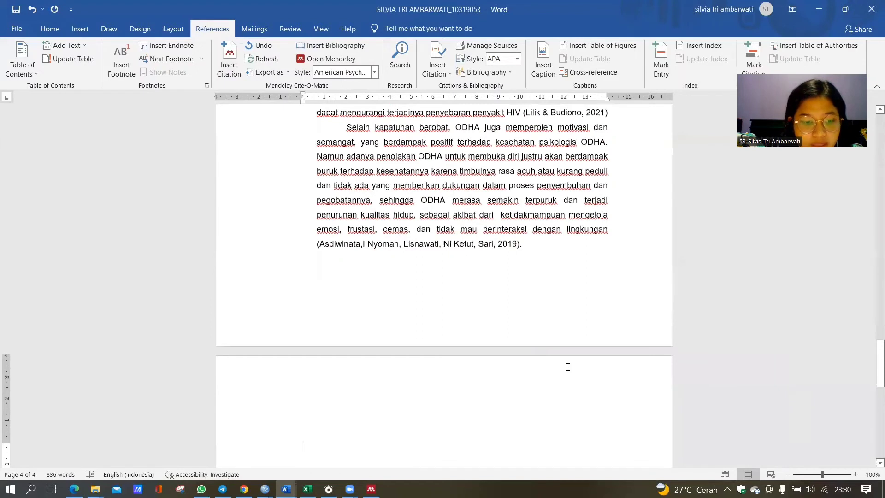
text(DAFTAR PUSTAKA)
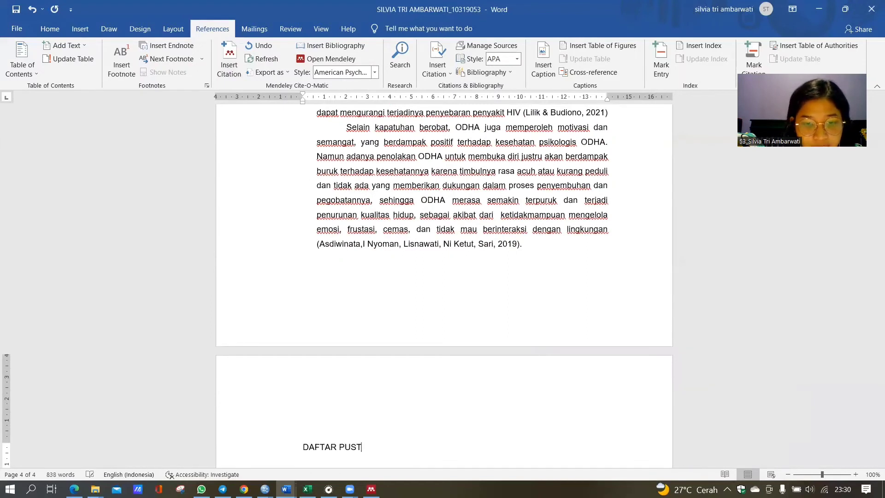
click(50, 28)
click(289, 68)
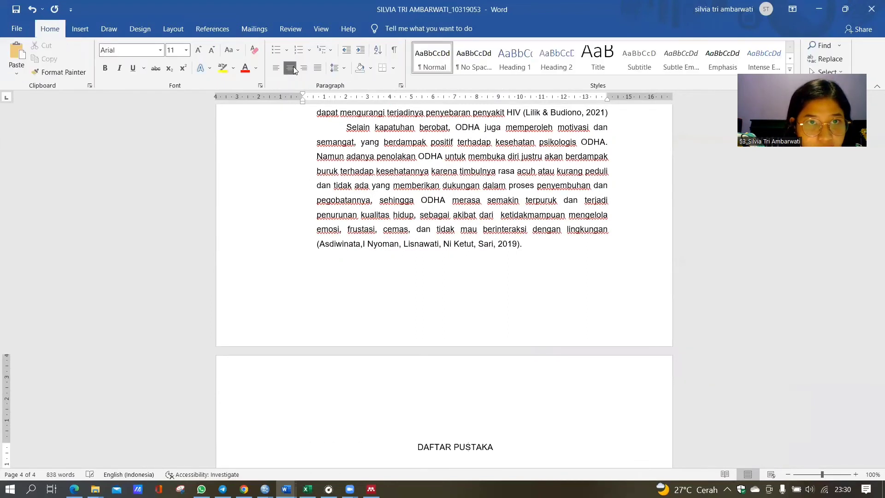
scroll(555, 380, down, 1)
scroll(555, 380, up, 5)
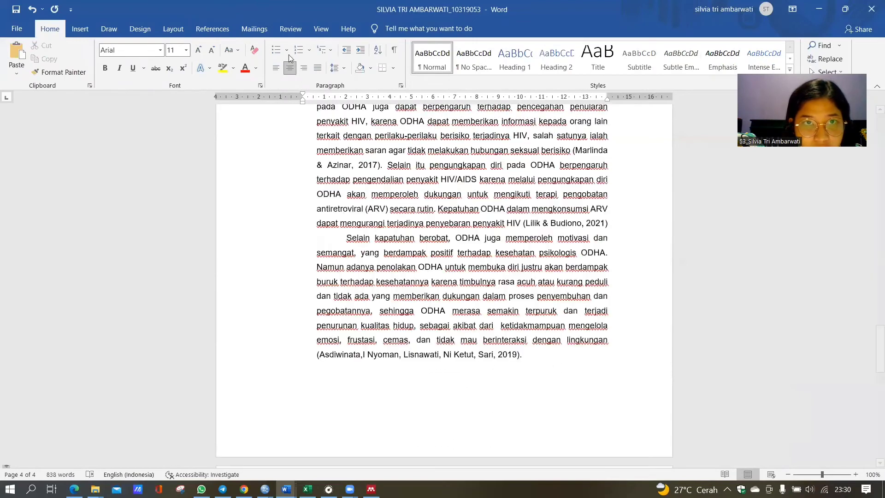
Insert the Mendeley bibliography below the "DAFTAR PUSTAKA" heading and look through its entries.
click(212, 28)
scroll(379, 217, down, 10)
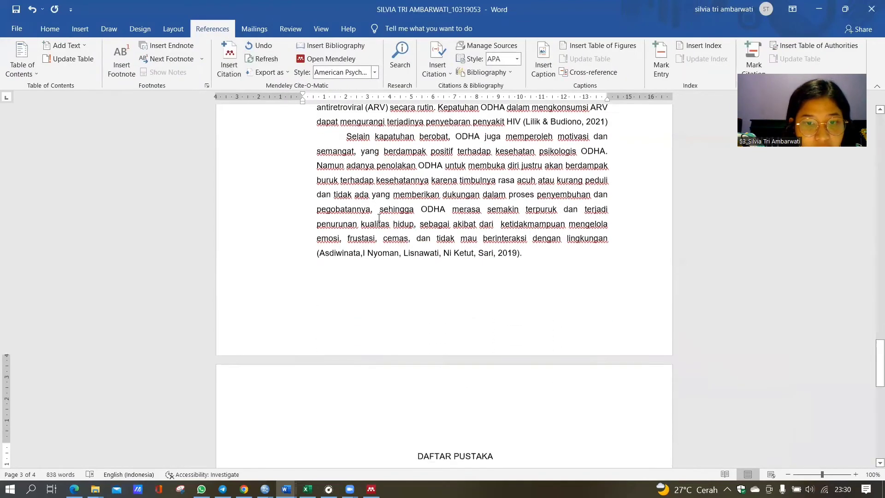
click(325, 44)
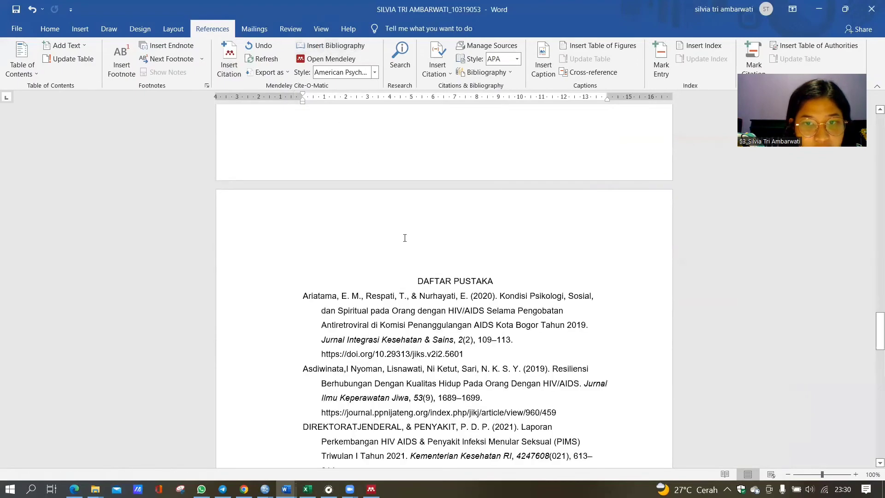
scroll(410, 267, down, 9)
scroll(410, 268, up, 9)
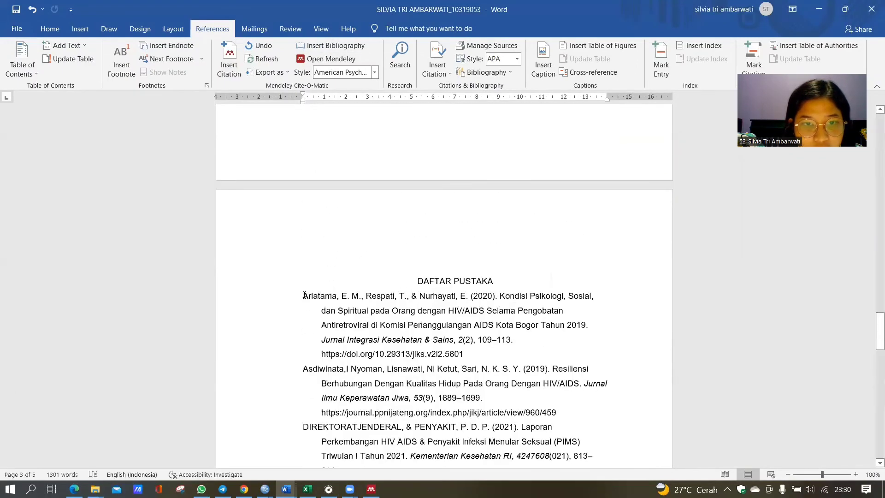
Justify all bibliography entries below the "DAFTAR PUSTAKA" heading and clear the selection.
drag(302, 239, 452, 391)
scroll(452, 390, down, 12)
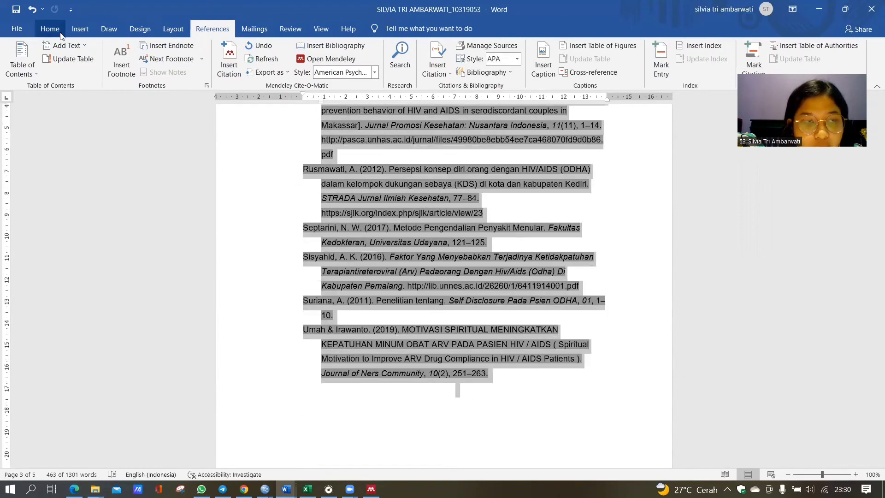
click(49, 28)
click(317, 68)
scroll(419, 267, up, 10)
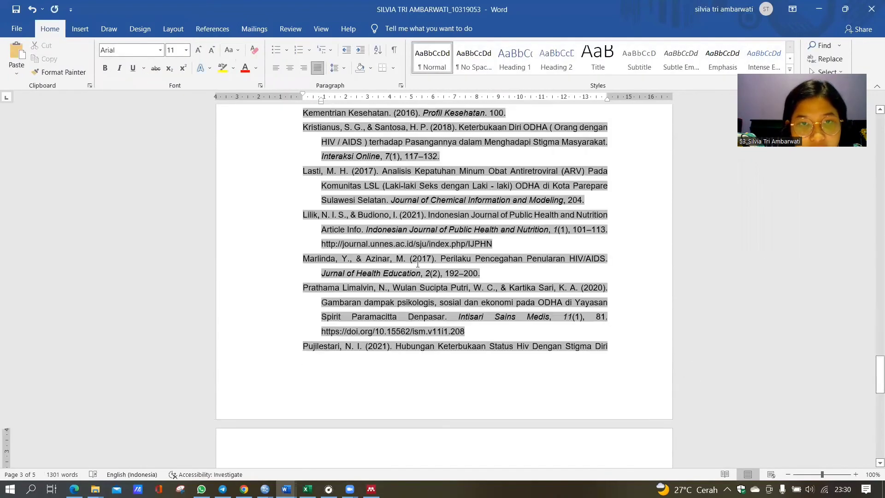
click(456, 161)
scroll(457, 161, up, 2)
scroll(456, 160, up, 10)
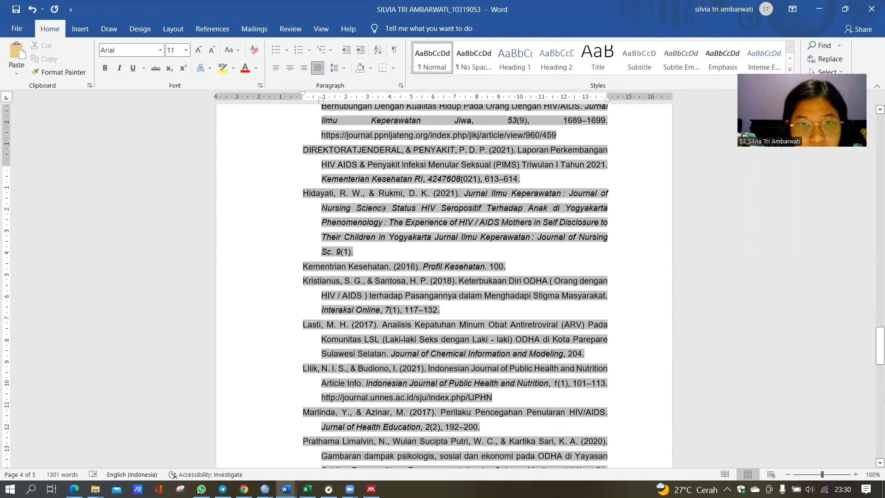
click(441, 198)
scroll(460, 235, down, 5)
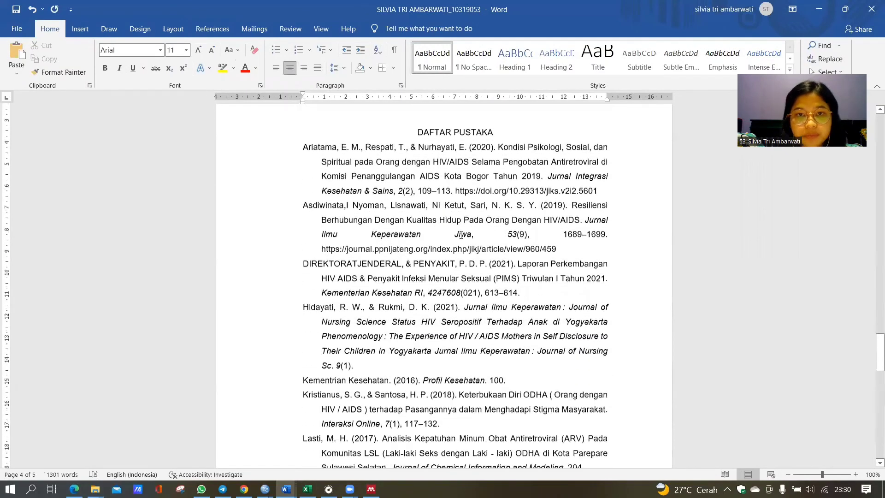
scroll(459, 213, up, 2)
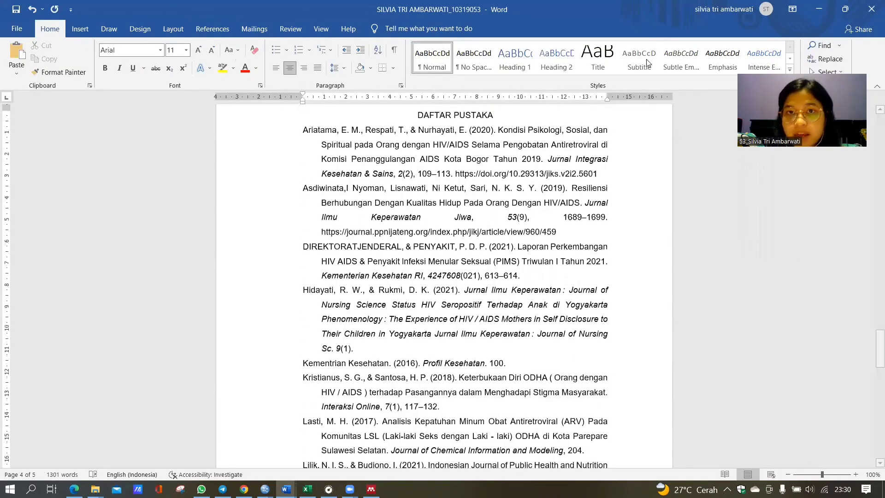
scroll(566, 191, up, 8)
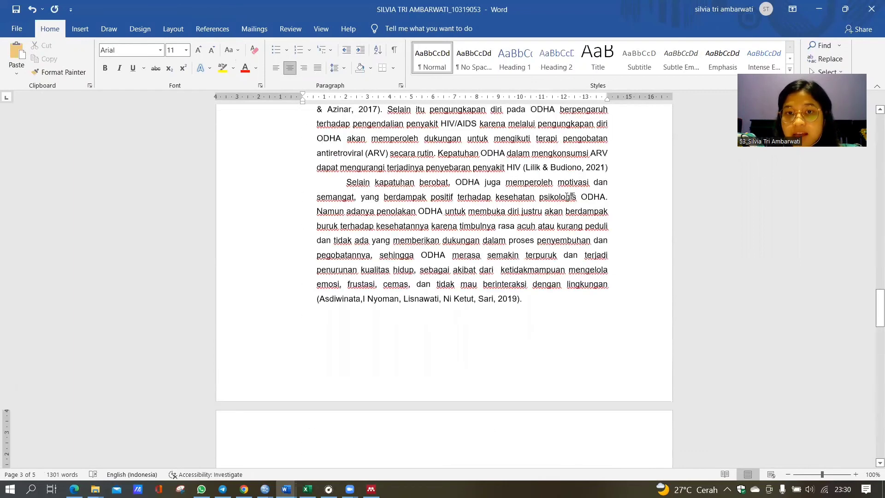
scroll(567, 197, down, 5)
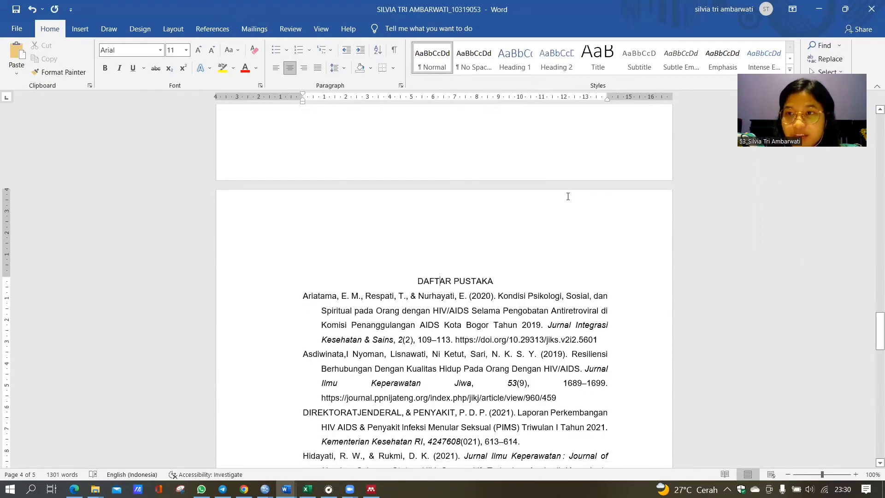